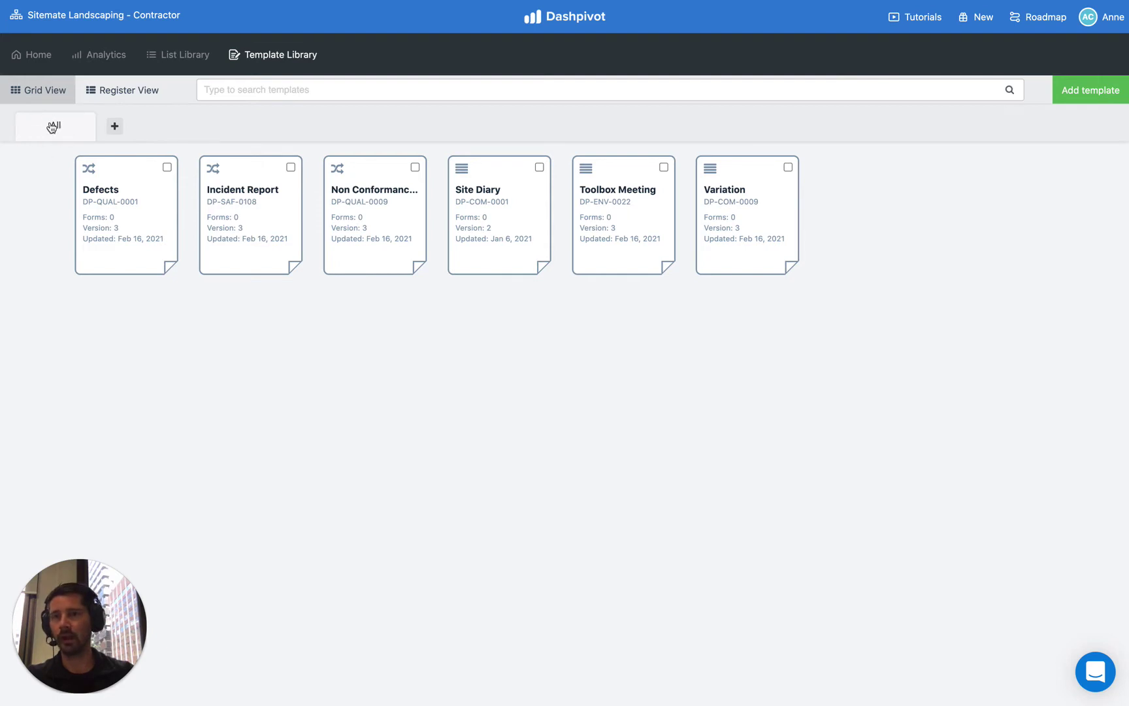
- Add a new template tab named Safety with a red colour
left_click(115, 128)
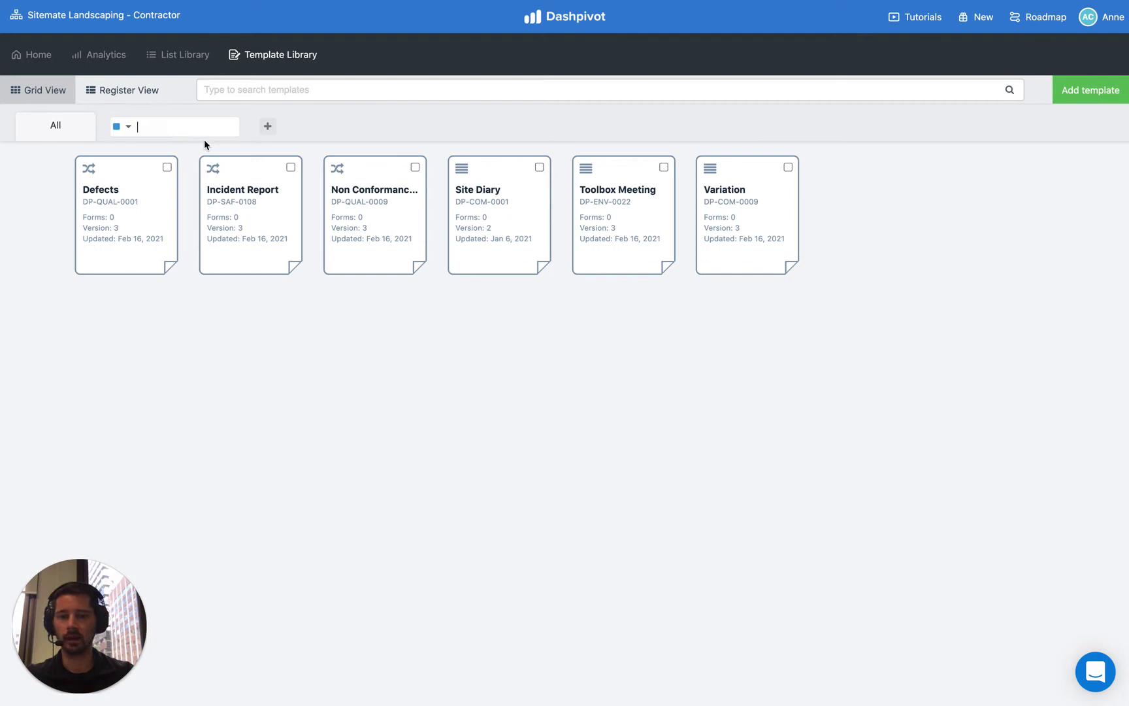
type("Safet")
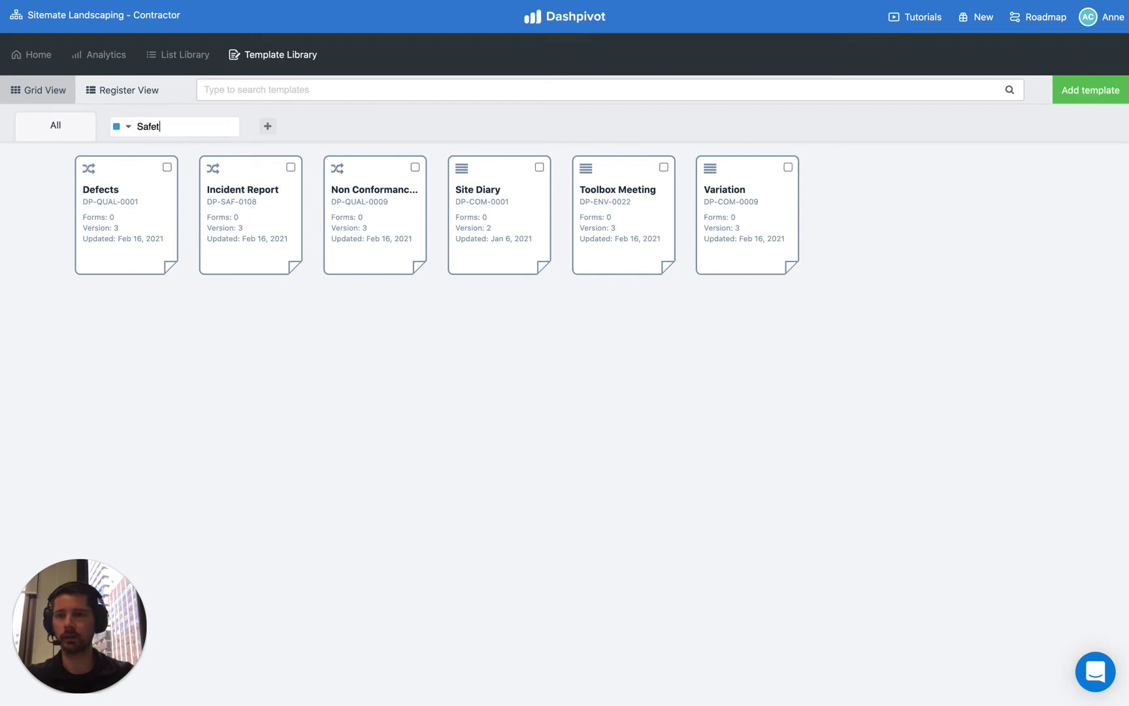
type("y")
left_click(128, 127)
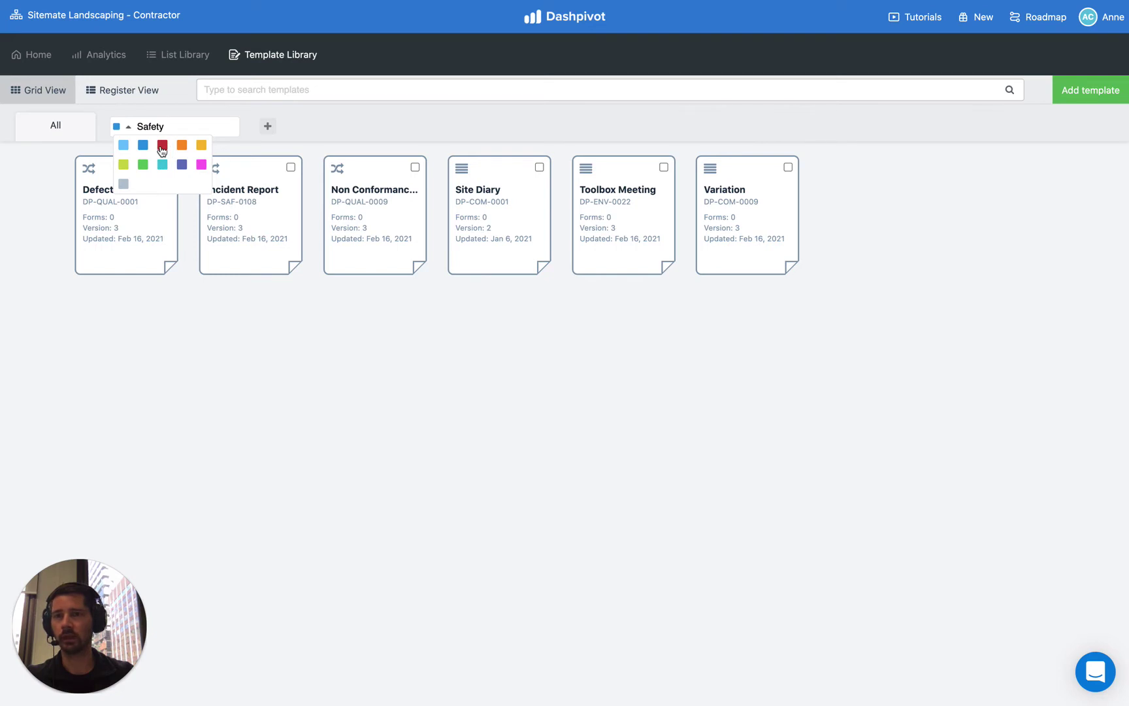
left_click(162, 145)
key("Return")
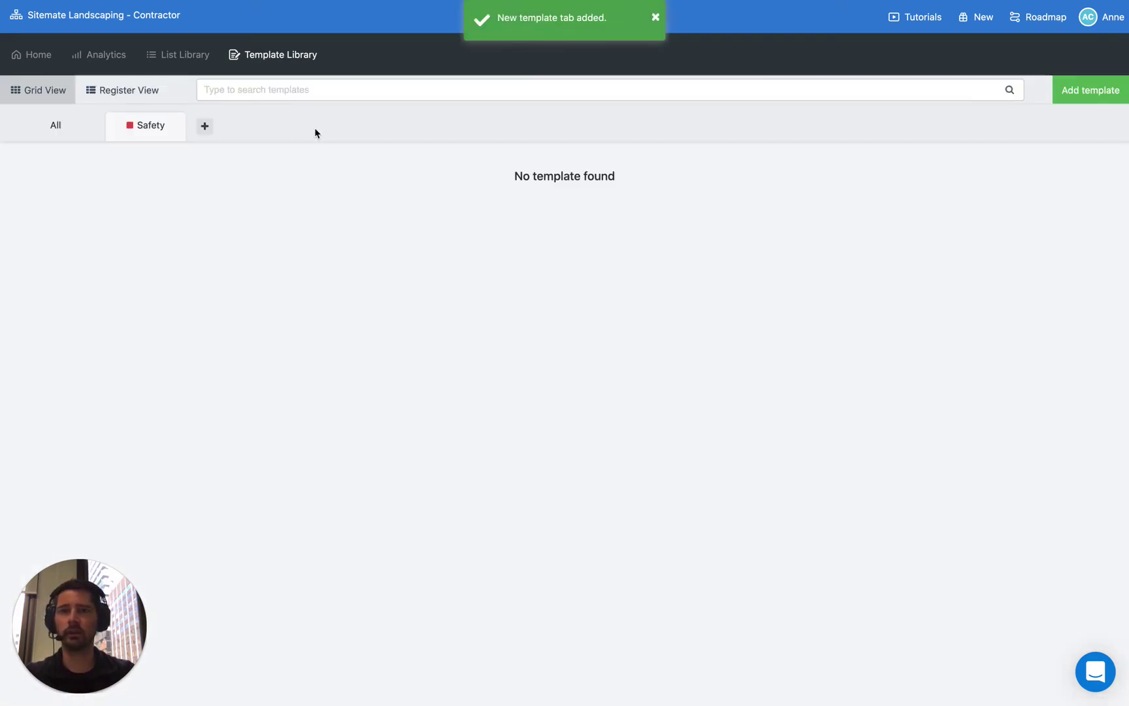
- Add a yellow Commercial tab, then return to the All templates view
left_click(204, 127)
type("Commerc")
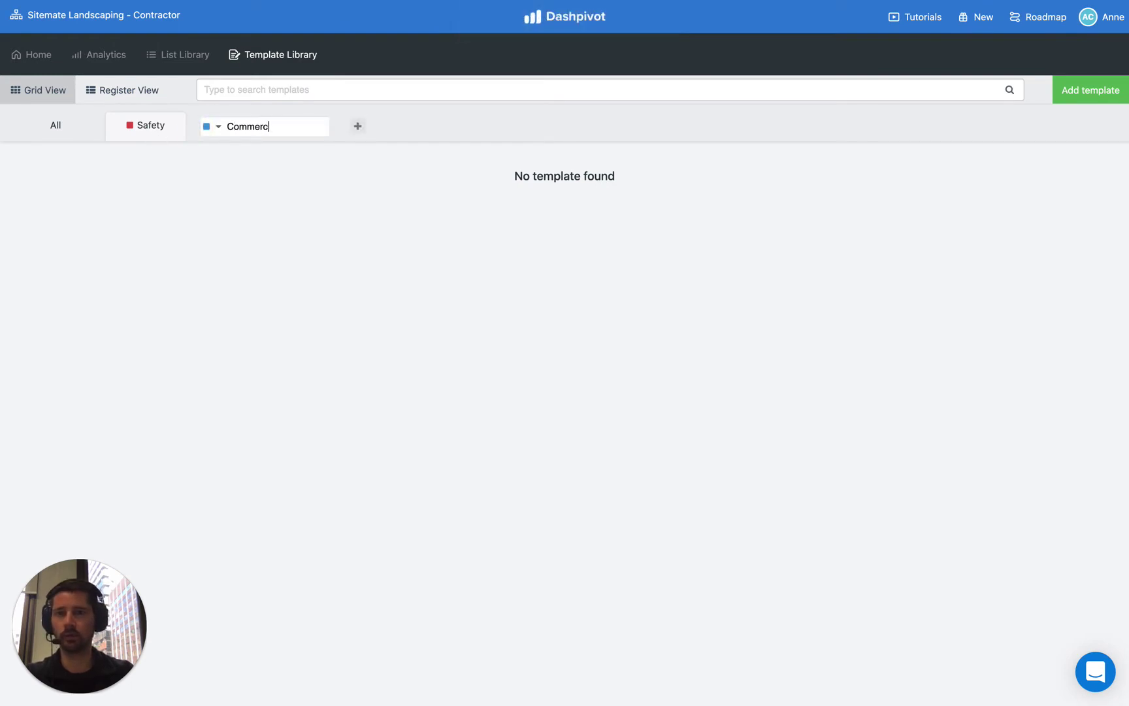
type("ial")
left_click(210, 127)
left_click(290, 144)
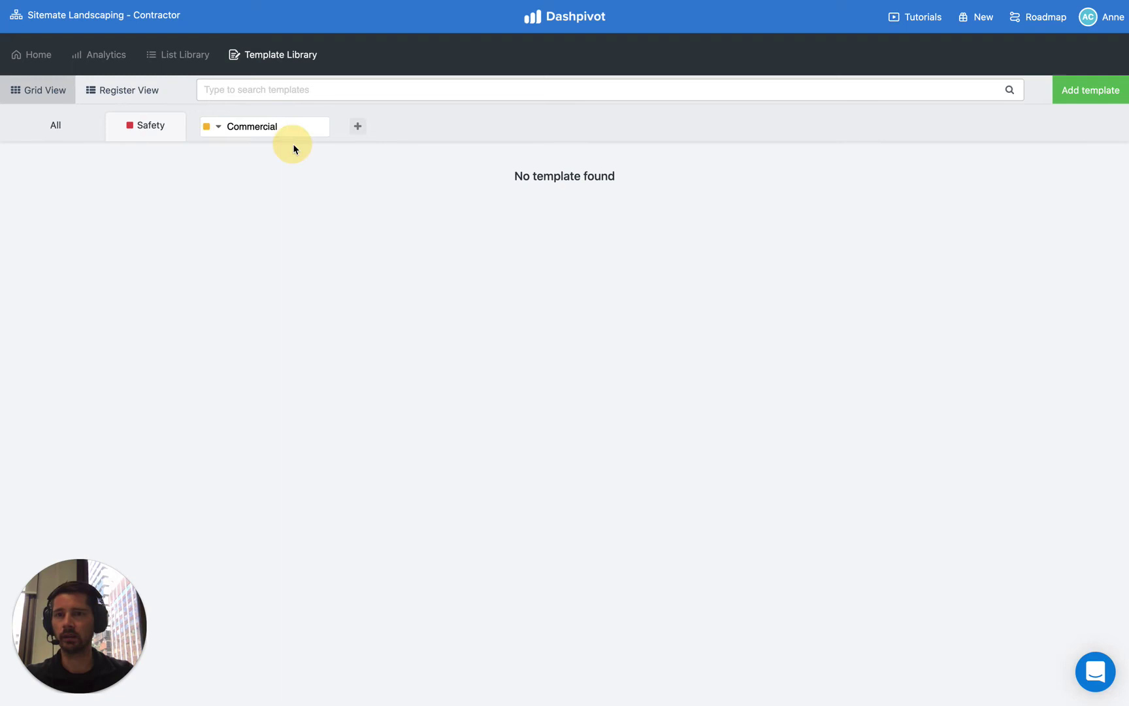
key("Return")
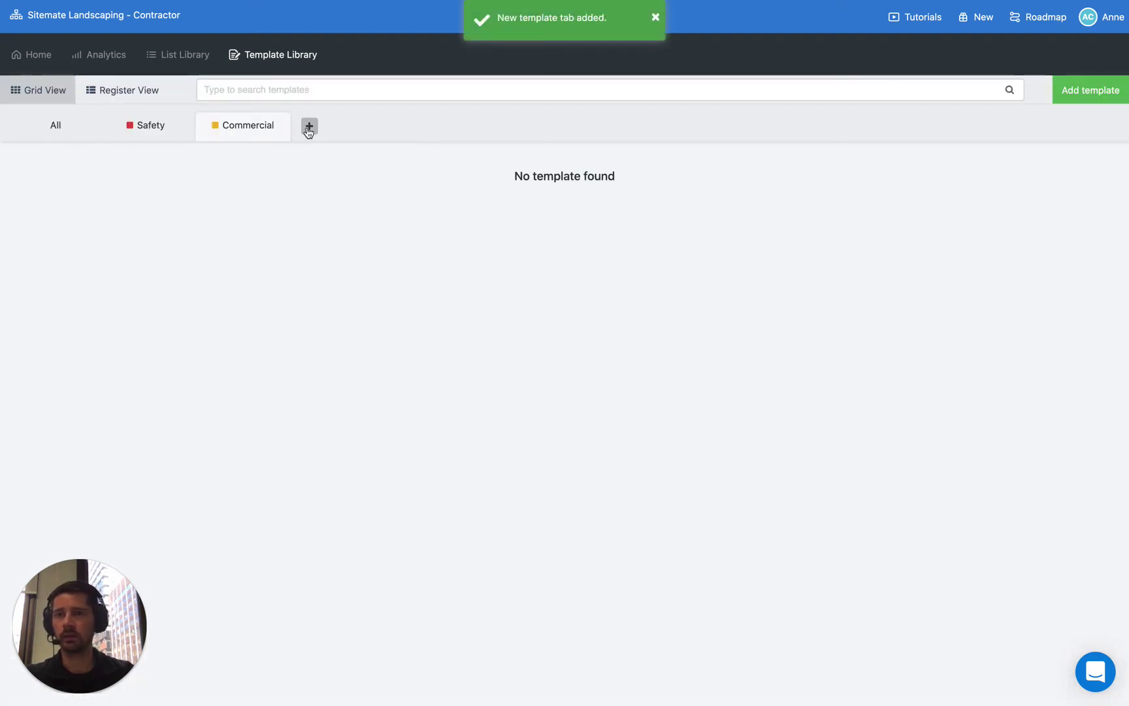
left_click(73, 129)
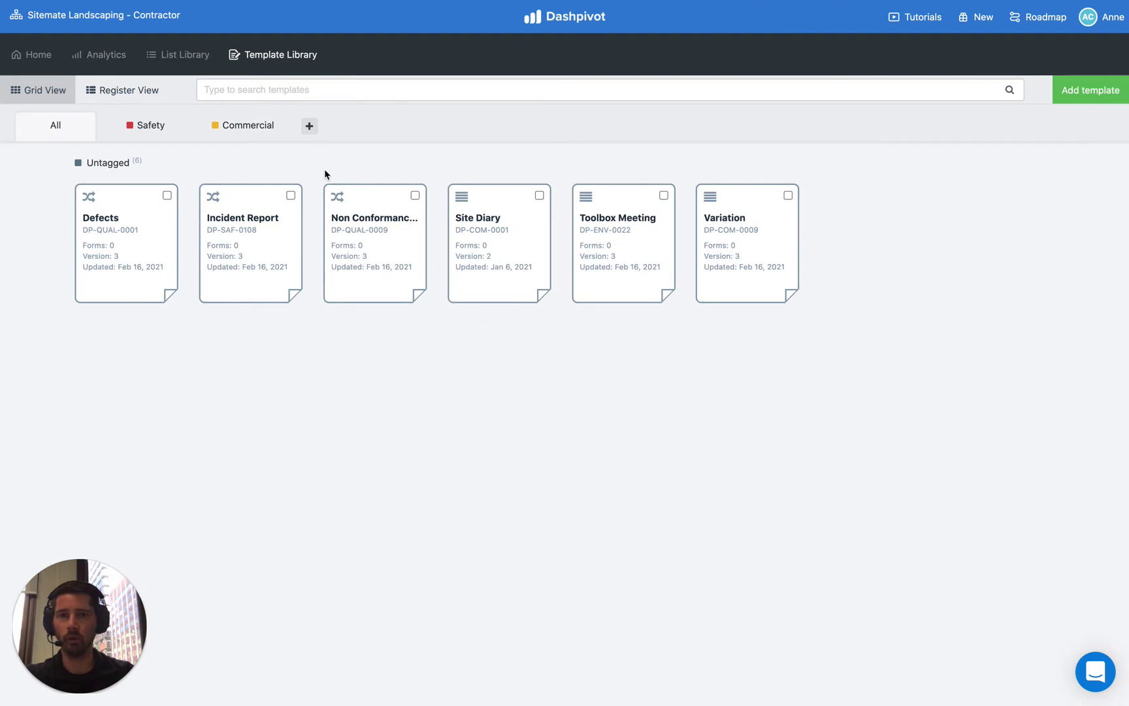
- Add a blue Quality tab and go back to the full template list
left_click(309, 126)
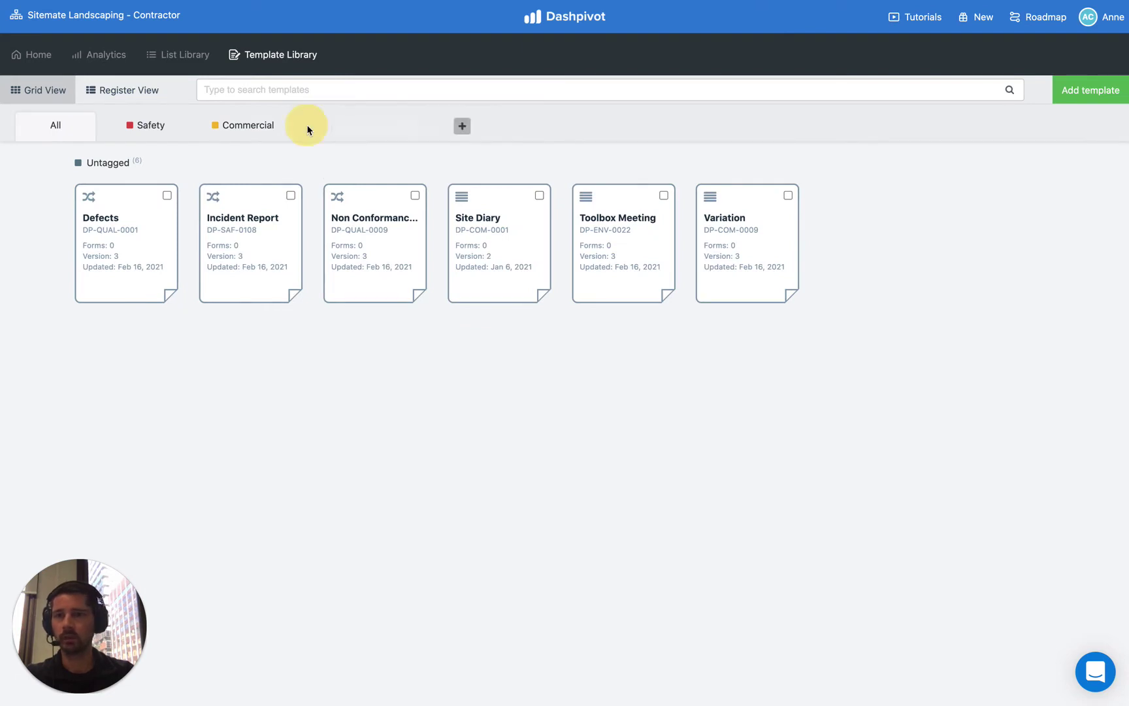
type("Quality")
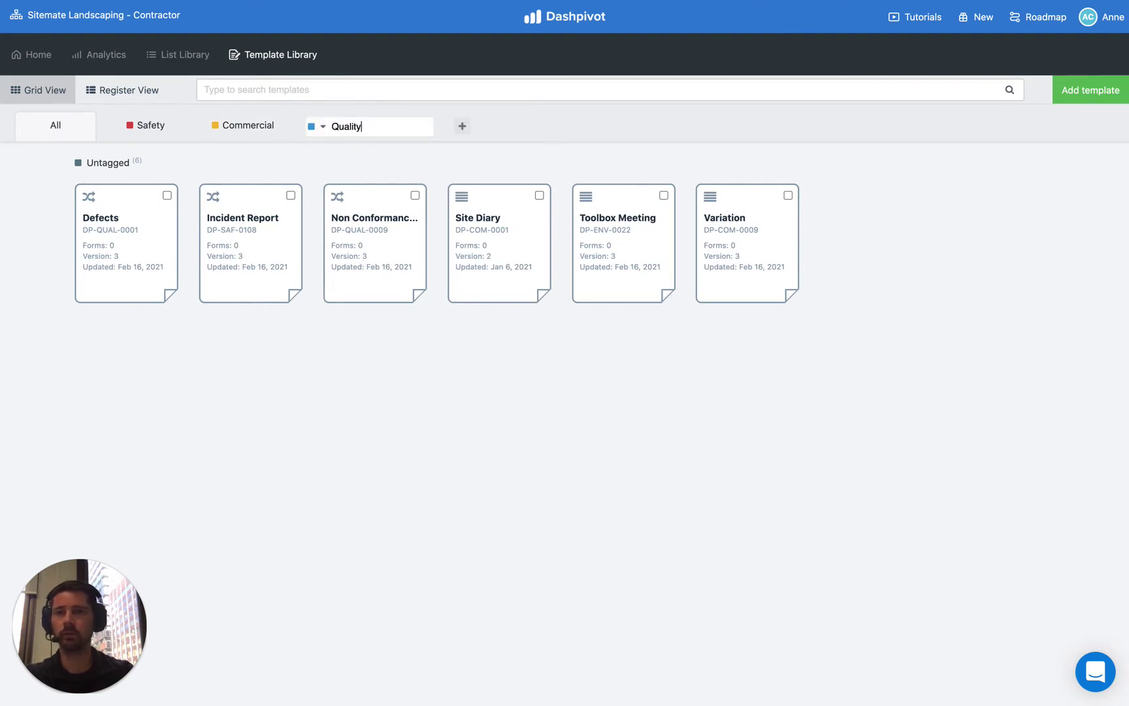
key("Return")
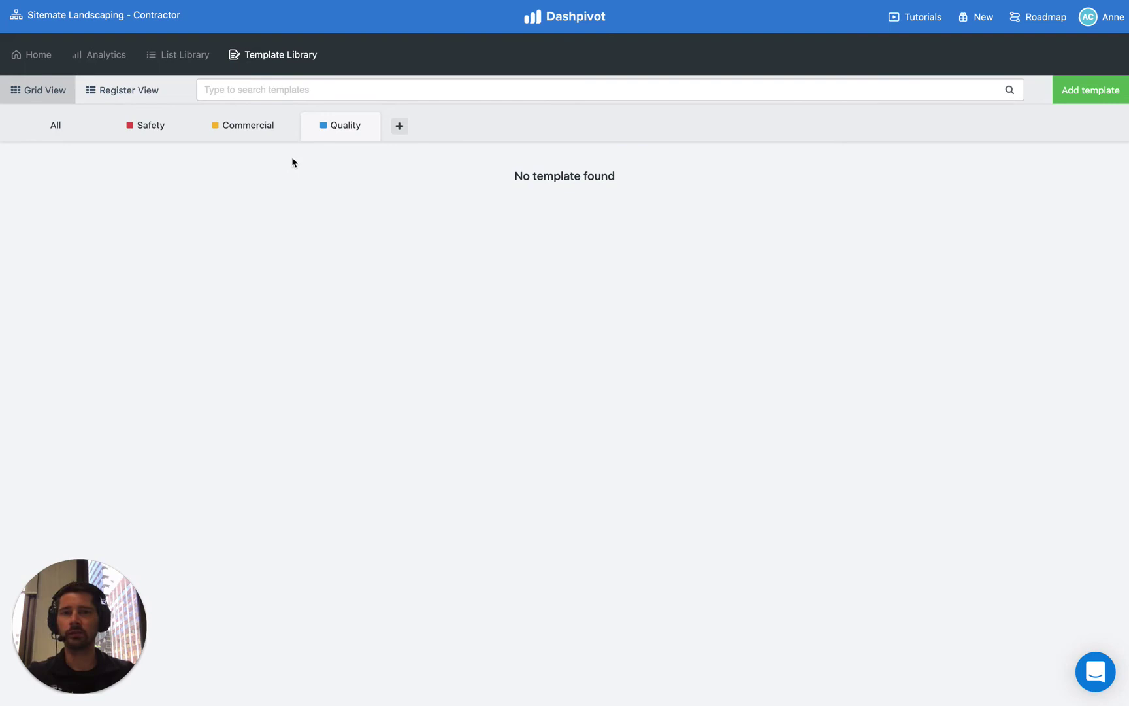
left_click(55, 125)
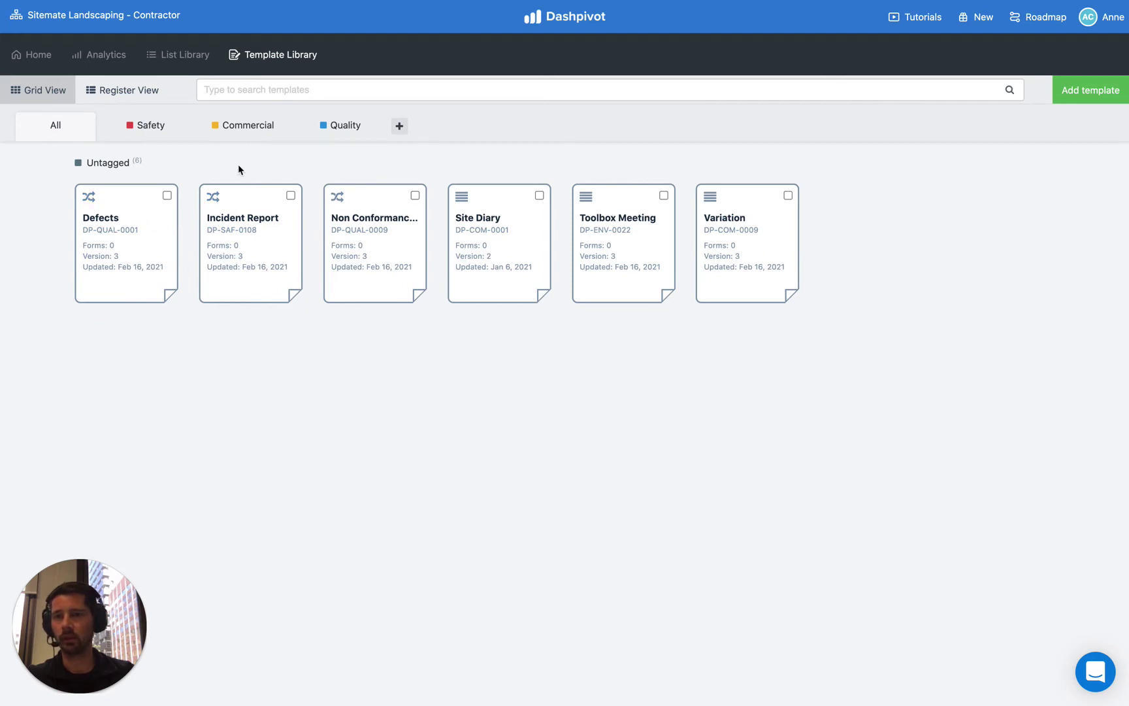
- Select the Defects and Non Conformance templates and add them to the Quality tab
left_click(167, 196)
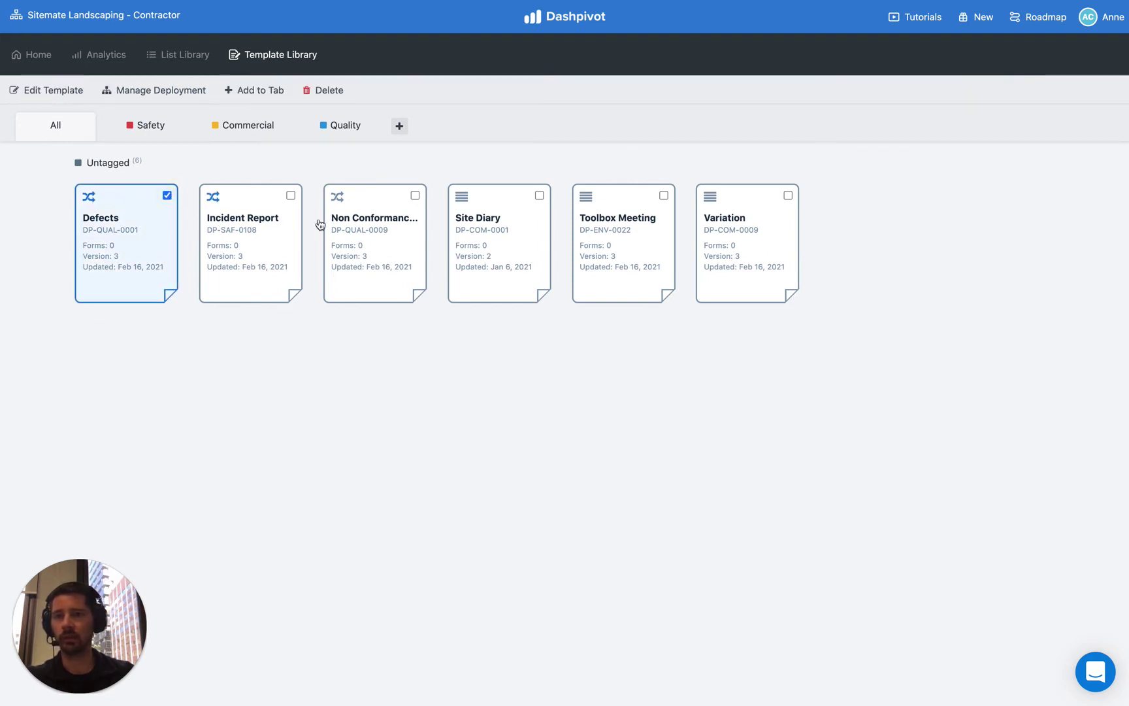
left_click(415, 195)
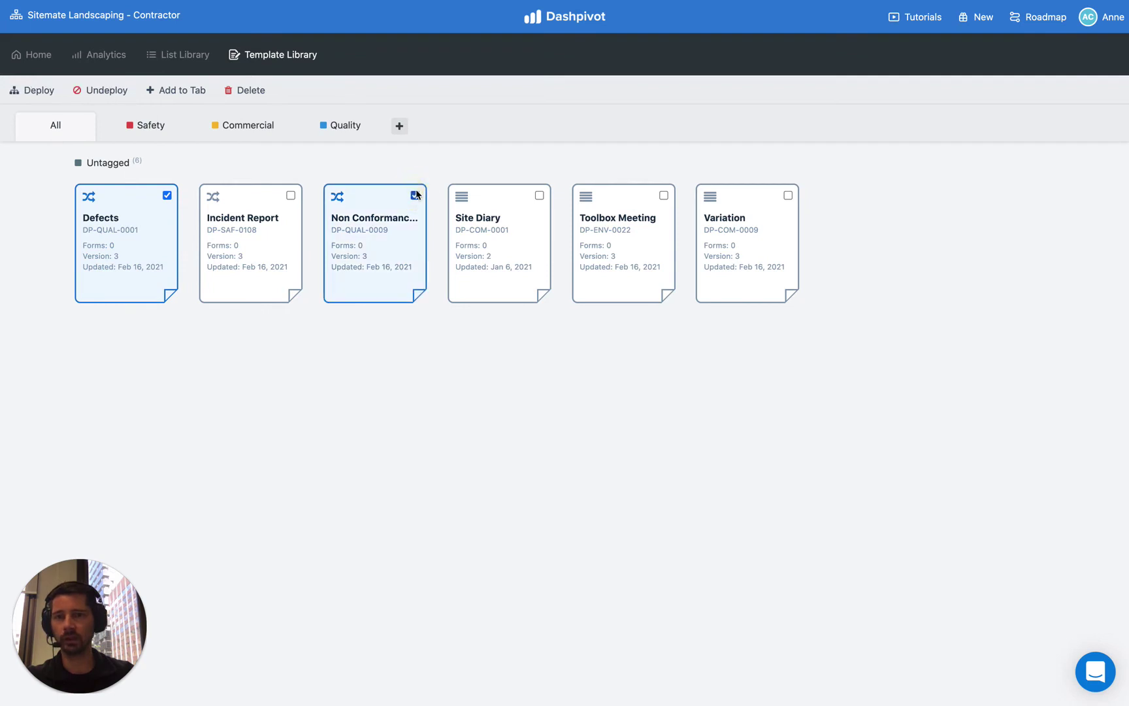
left_click(173, 95)
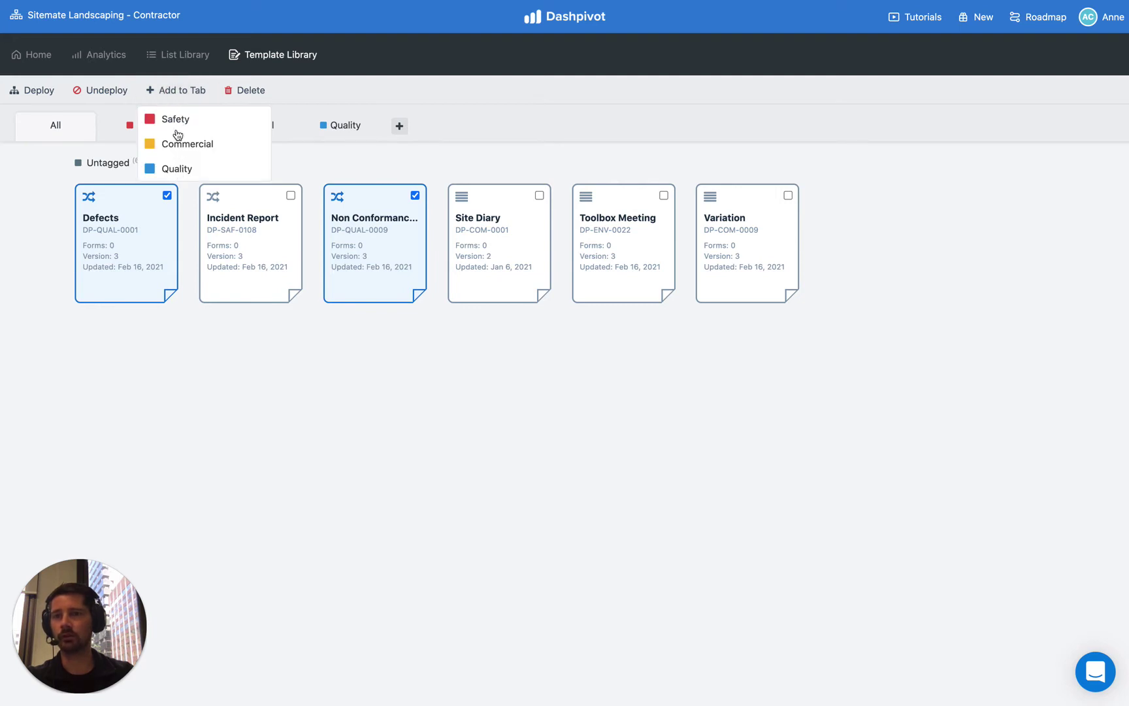
left_click(190, 171)
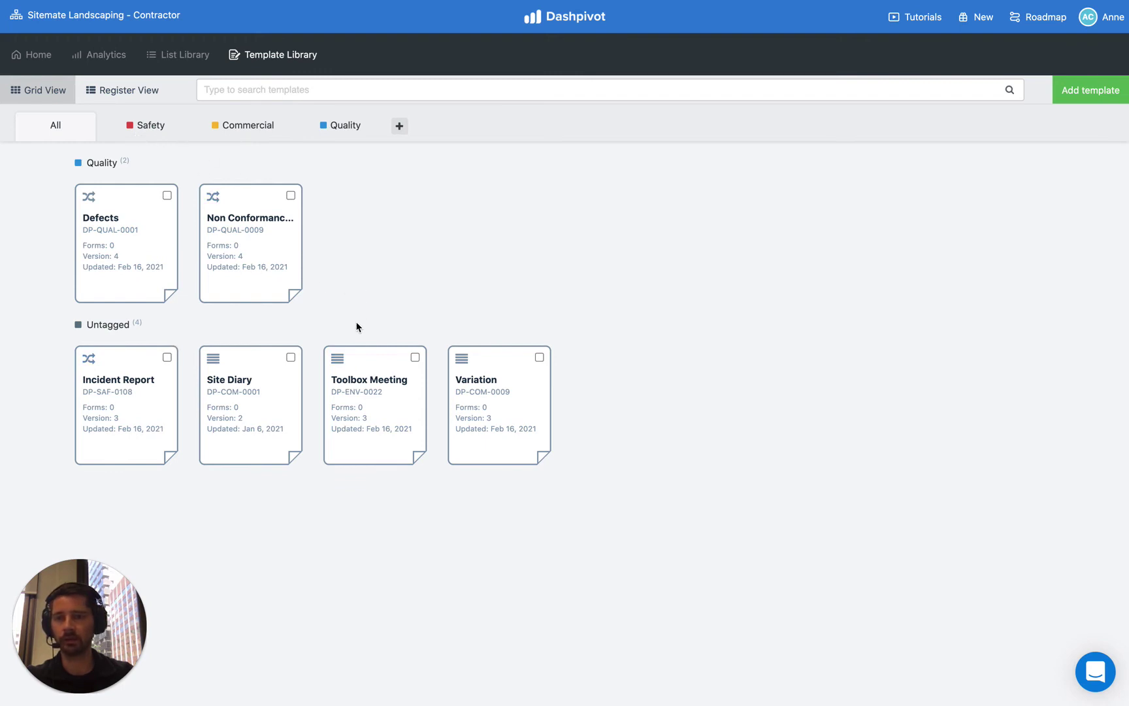
- Add the Site Diary and Variation templates to the Commercial tab
left_click(291, 357)
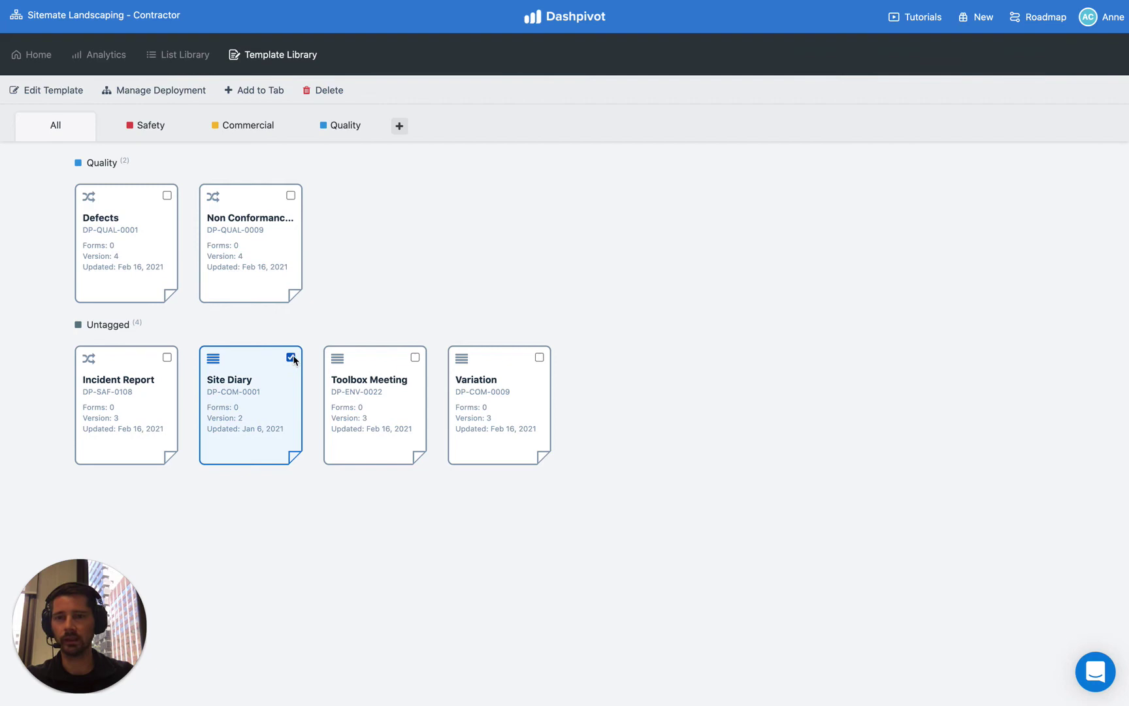
left_click(539, 357)
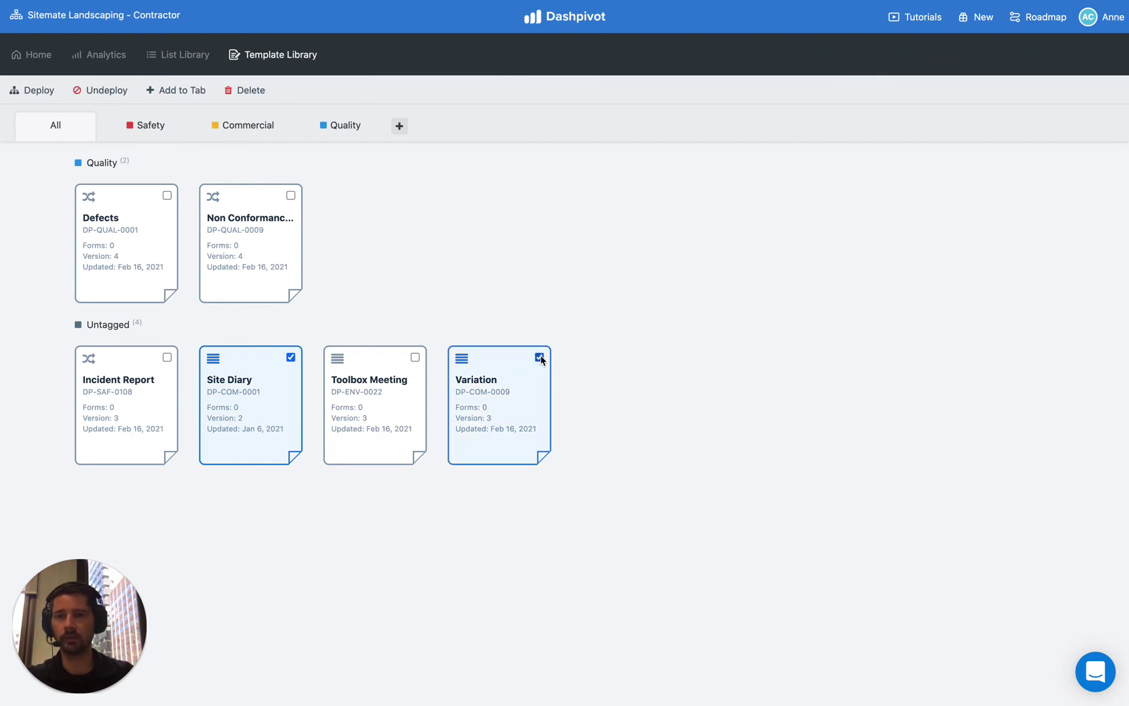
left_click(172, 90)
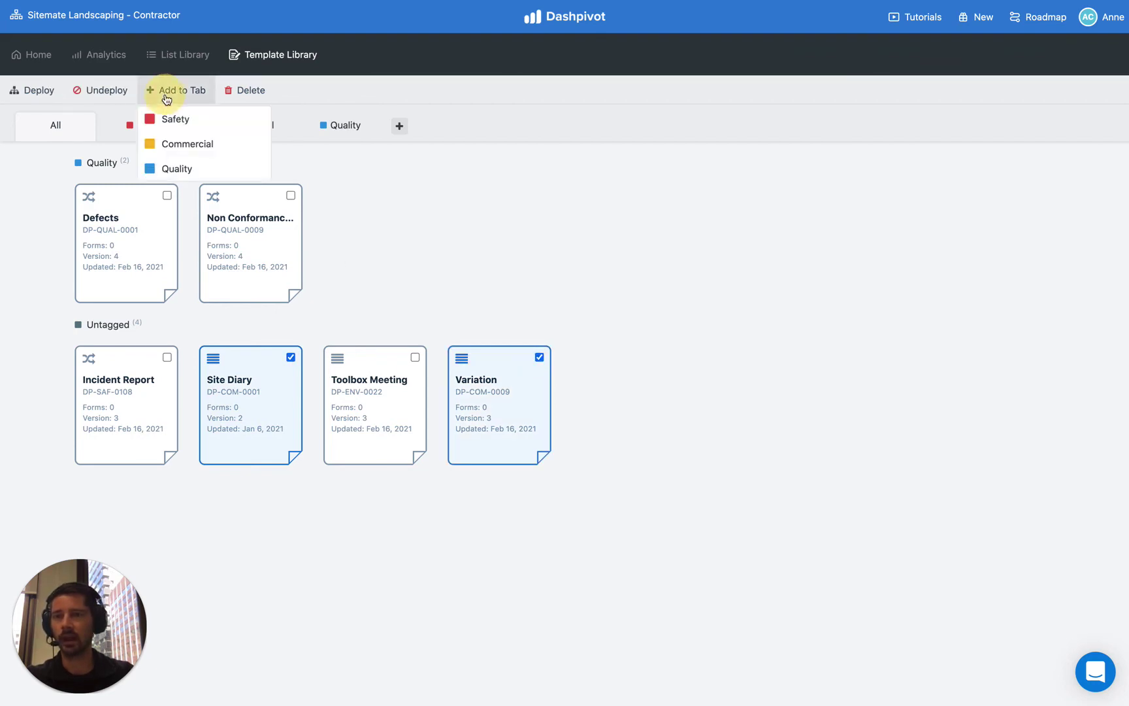
left_click(173, 143)
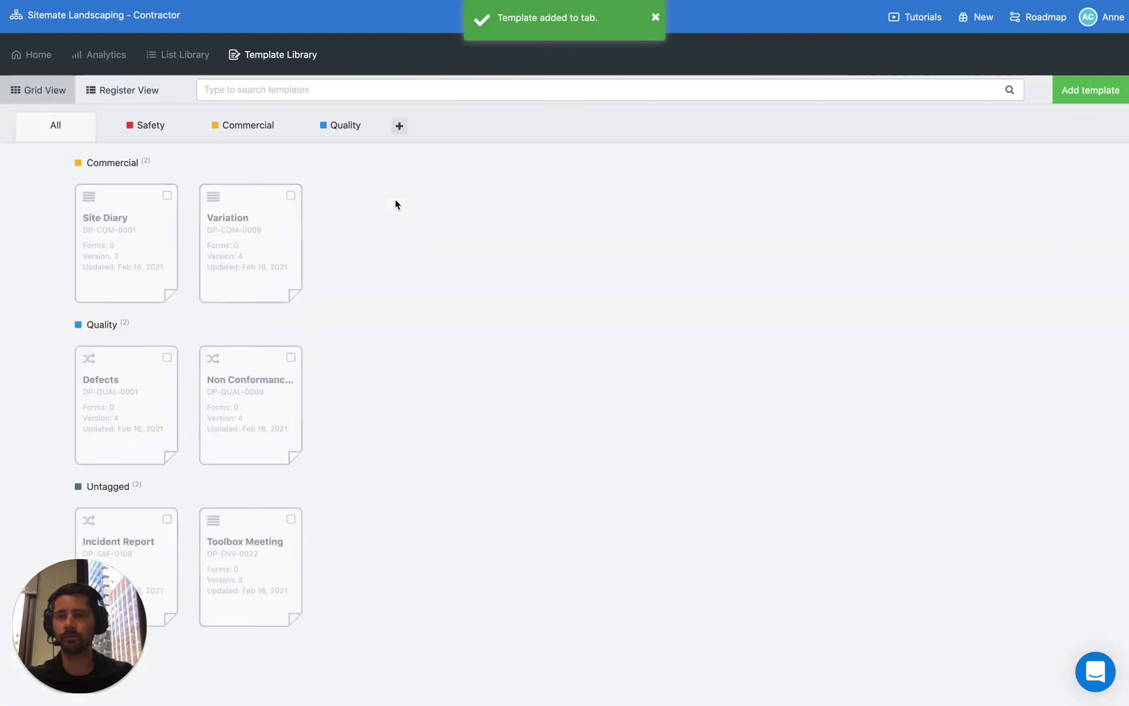
- Add the Incident Report and Toolbox Meeting templates to the Safety tab
left_click(167, 519)
left_click(291, 519)
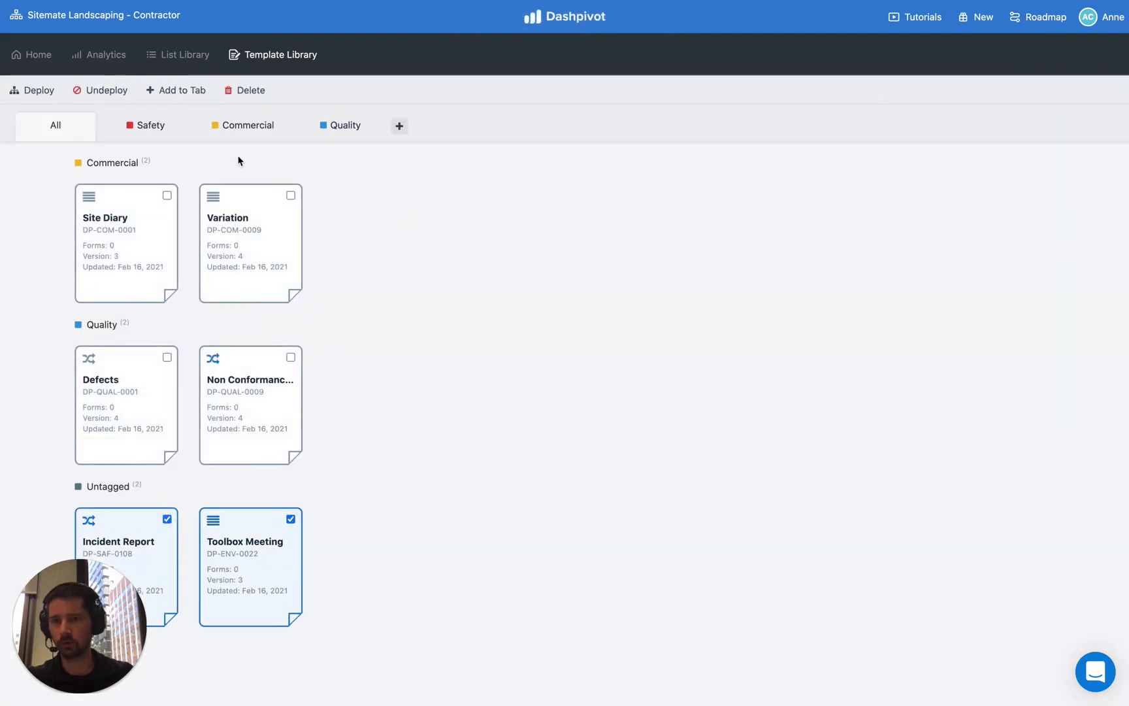
left_click(177, 98)
left_click(174, 119)
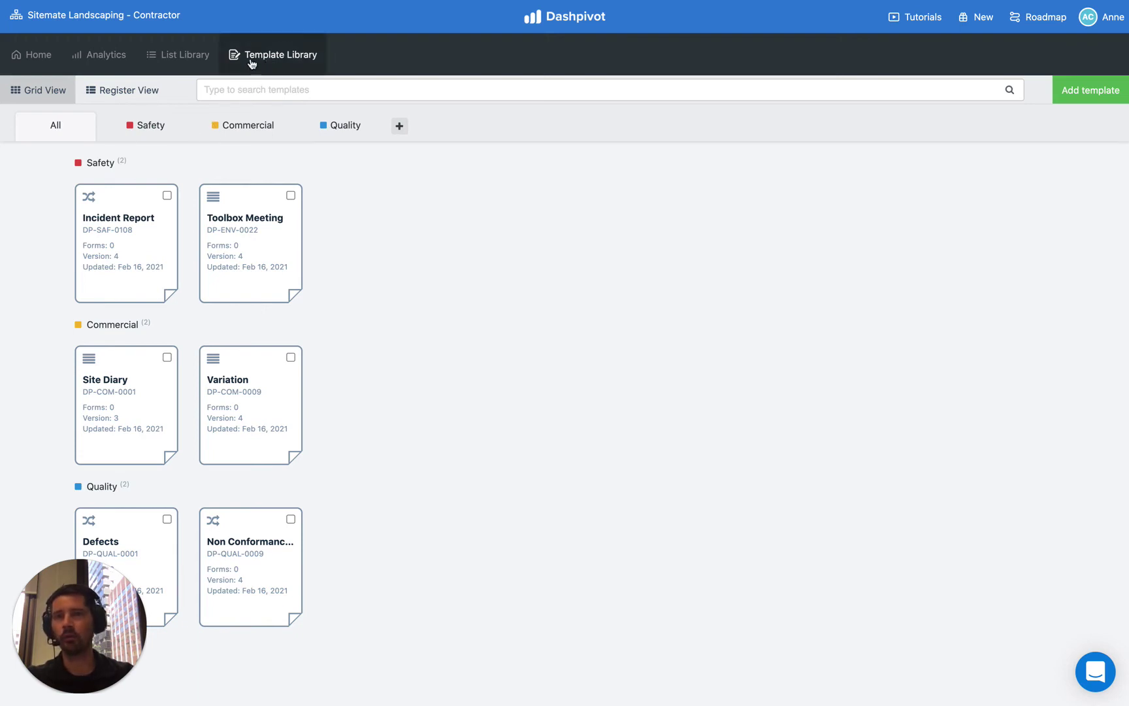
left_click(147, 127)
left_click(249, 128)
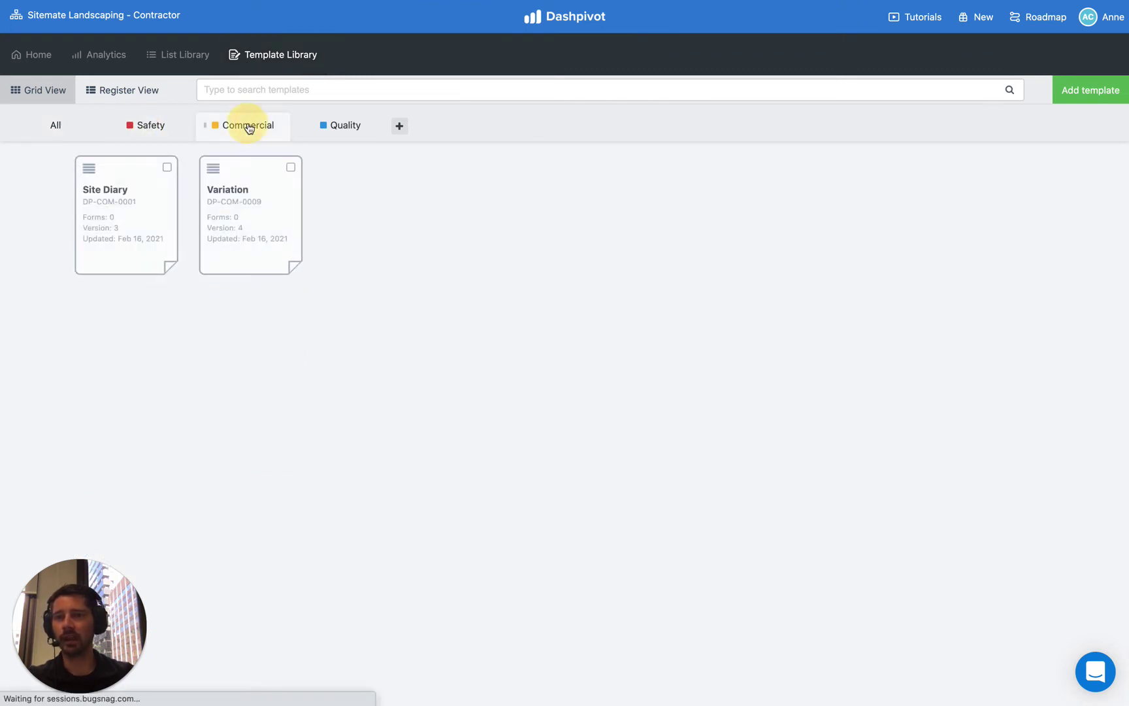
left_click(326, 124)
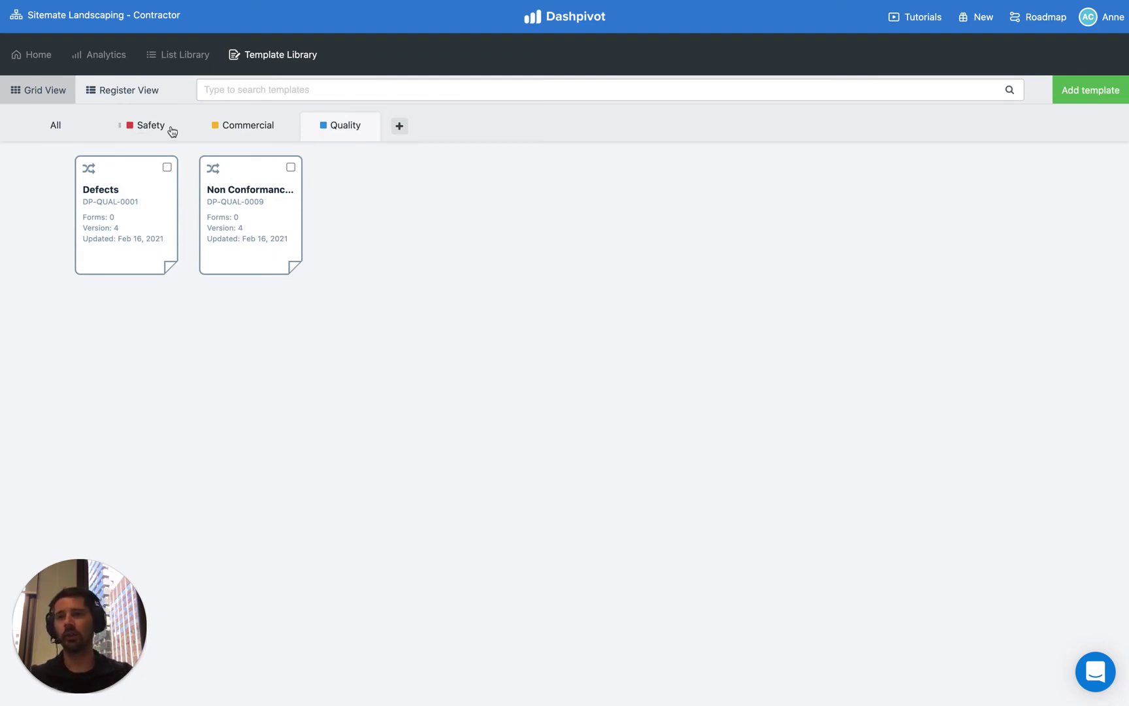
left_click(58, 126)
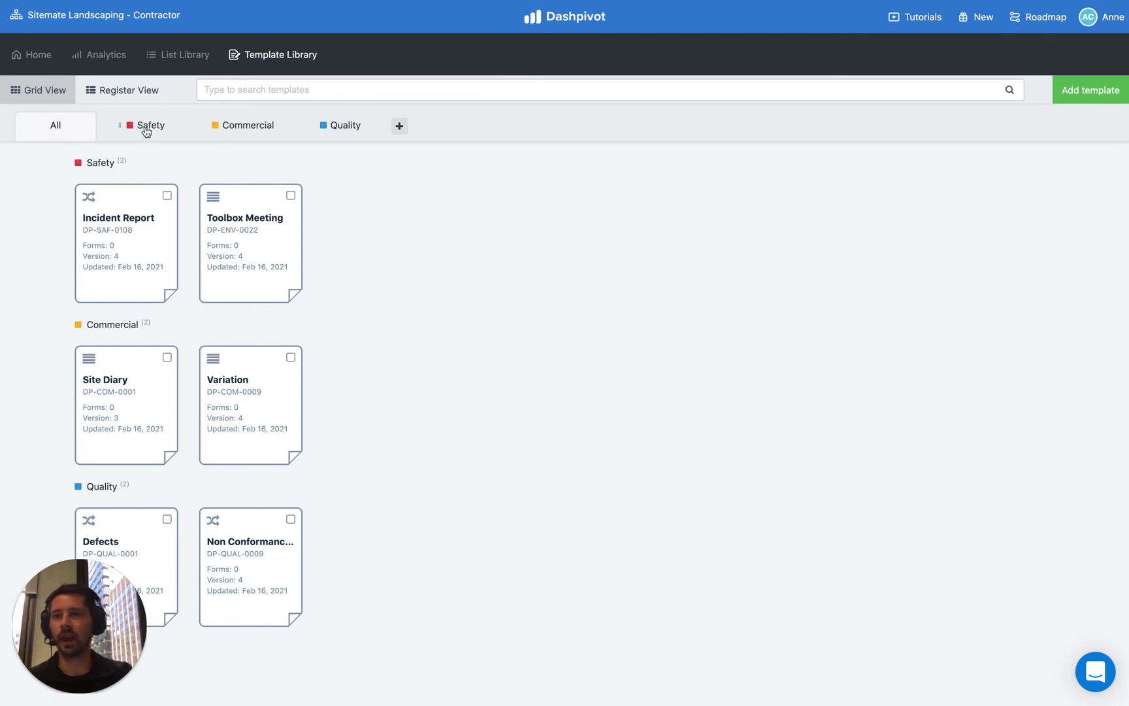
- Drag the Safety tab to the last position, after Commercial and Quality
left_click_drag(118, 131, 323, 127)
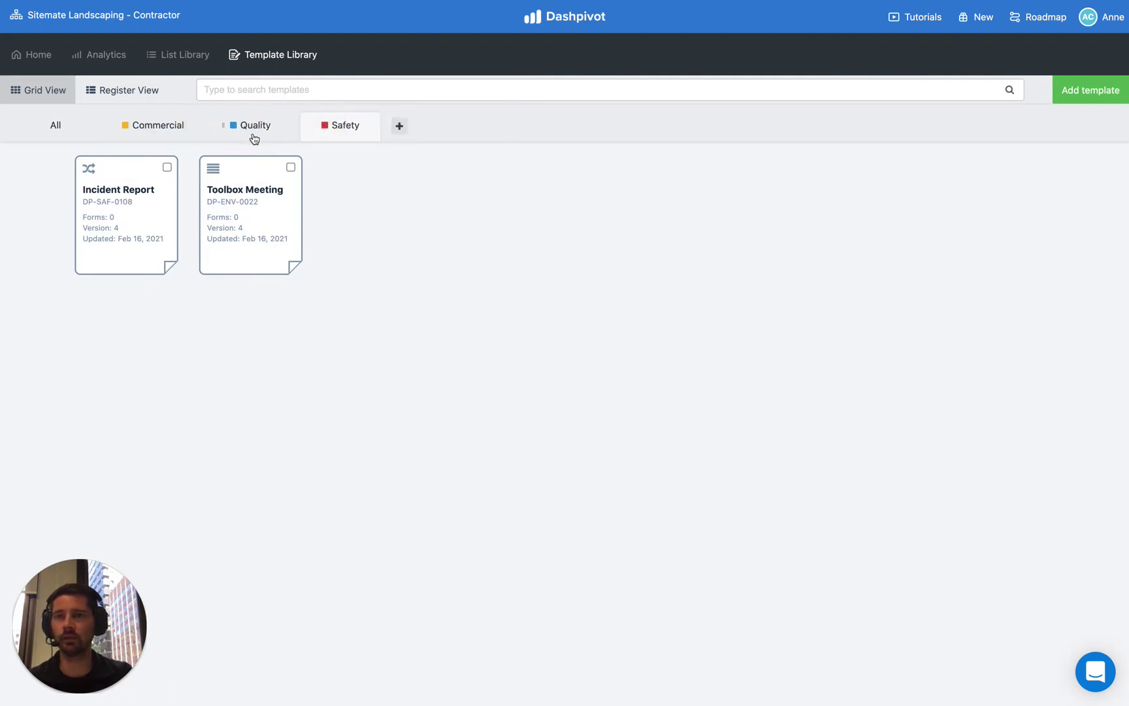
- Leave the Commercial tab name unchanged after editing, then show the All view grouped by tab
left_click(162, 129)
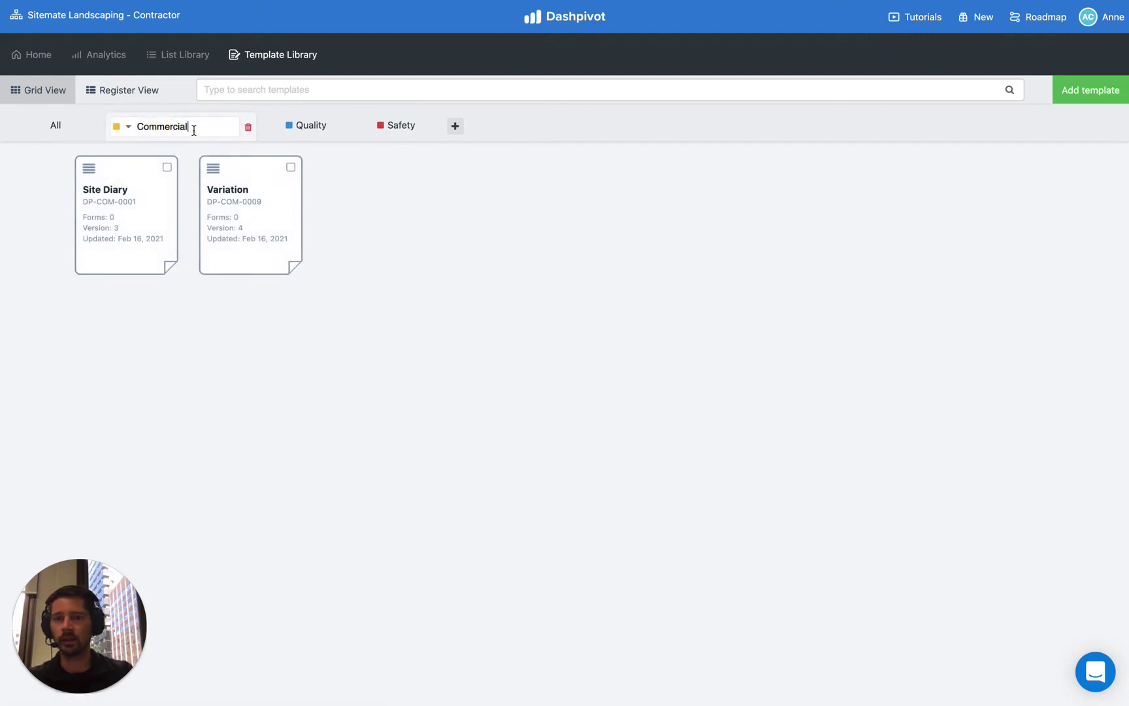
type("dsjfa")
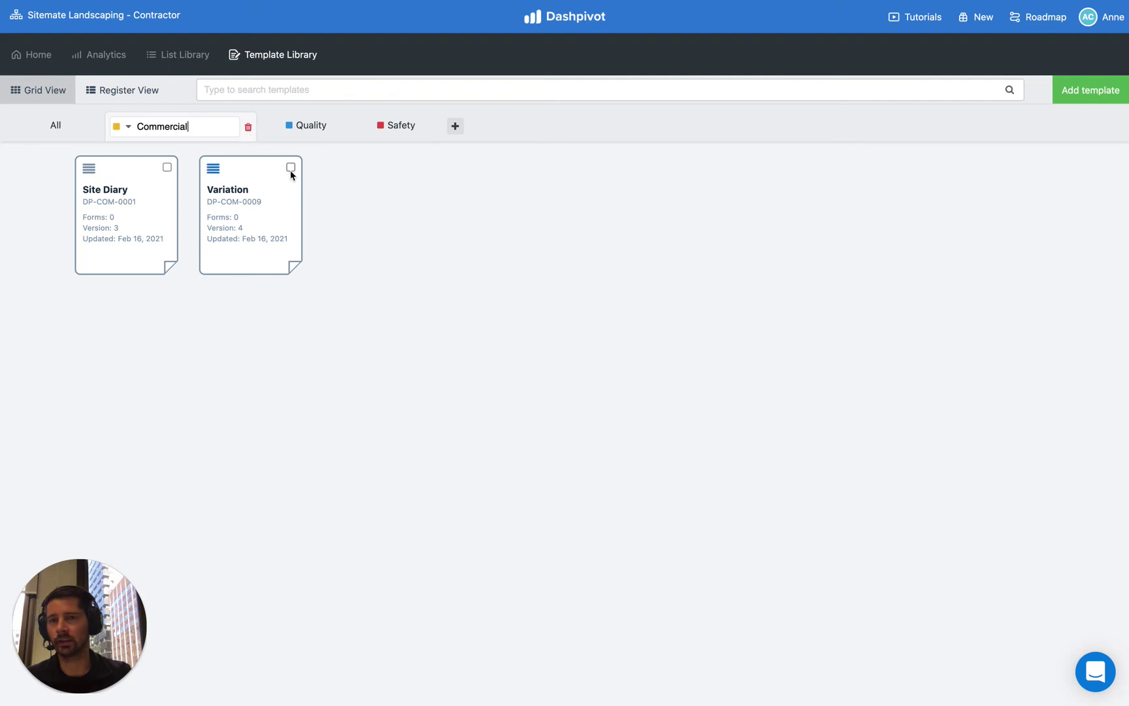
left_click(347, 189)
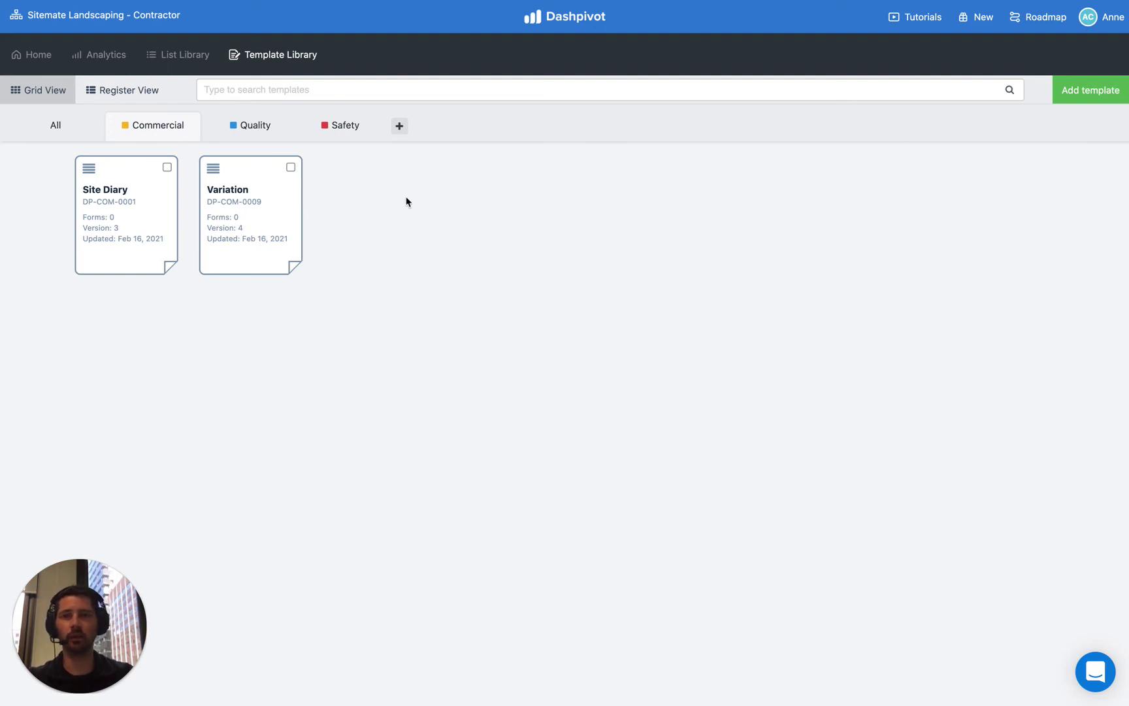
left_click(51, 128)
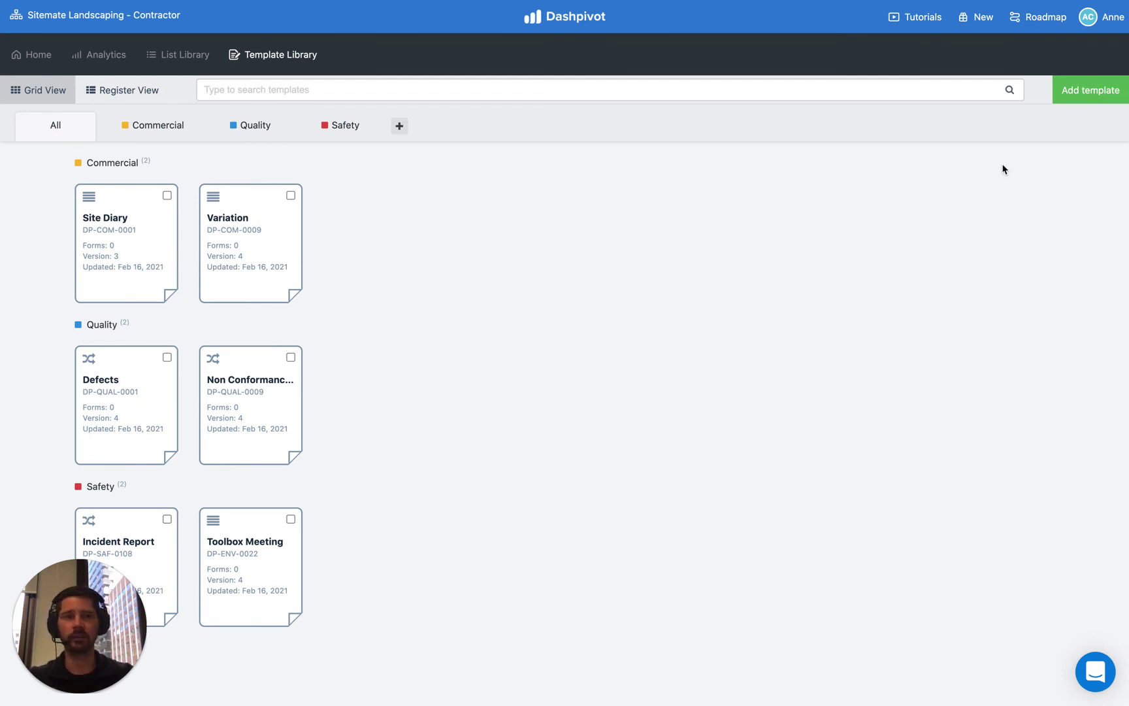
left_click(1069, 100)
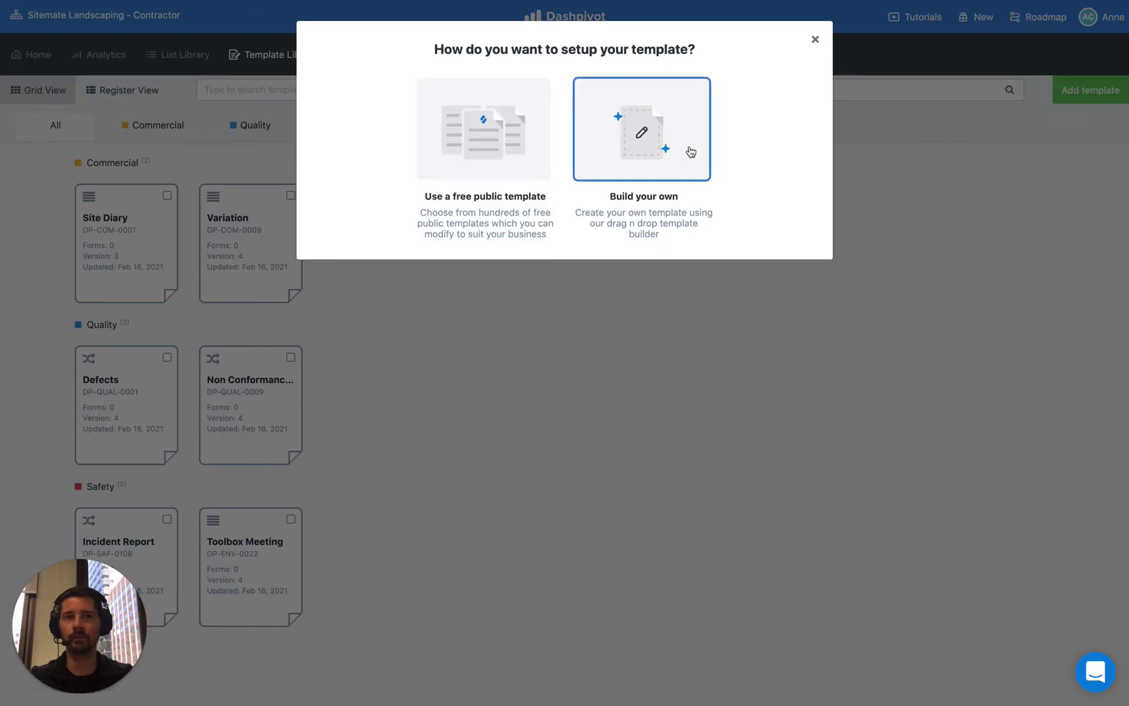
left_click(690, 172)
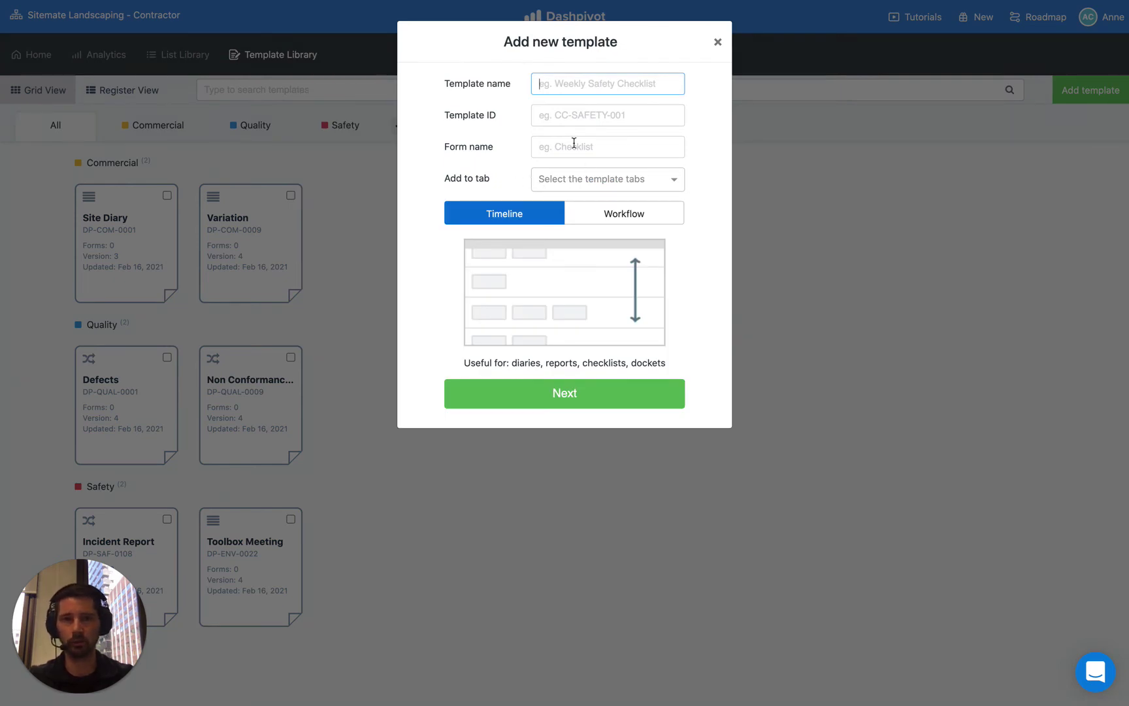
type("Envir")
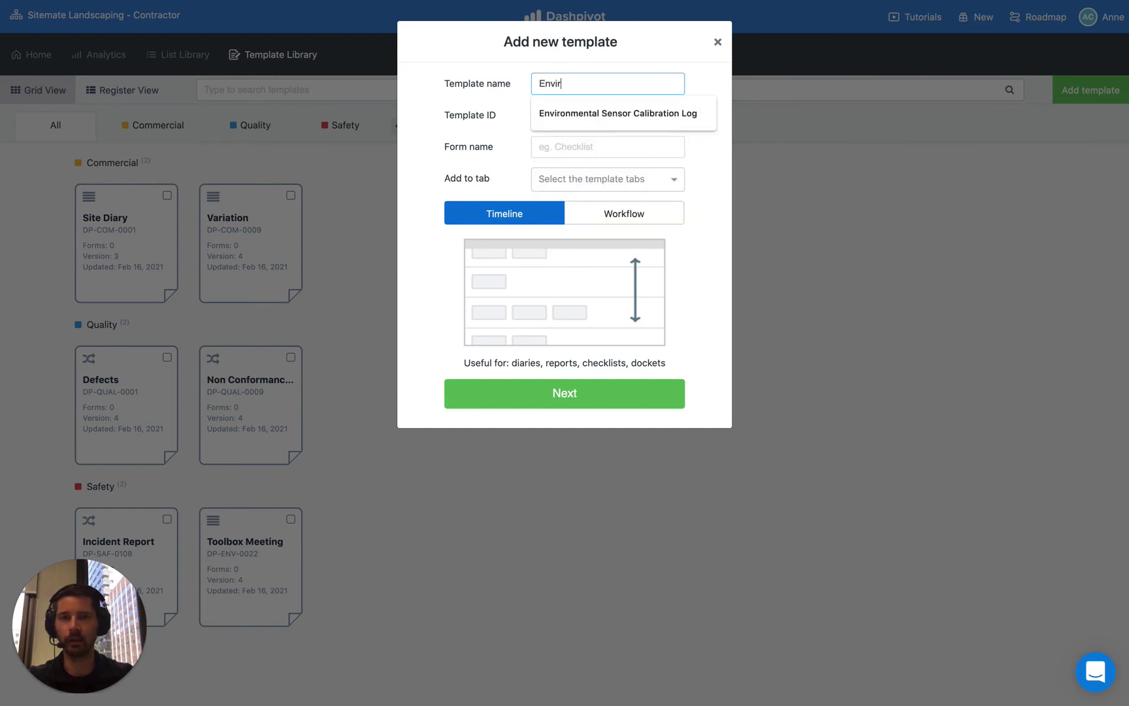
type("onmental Inspection")
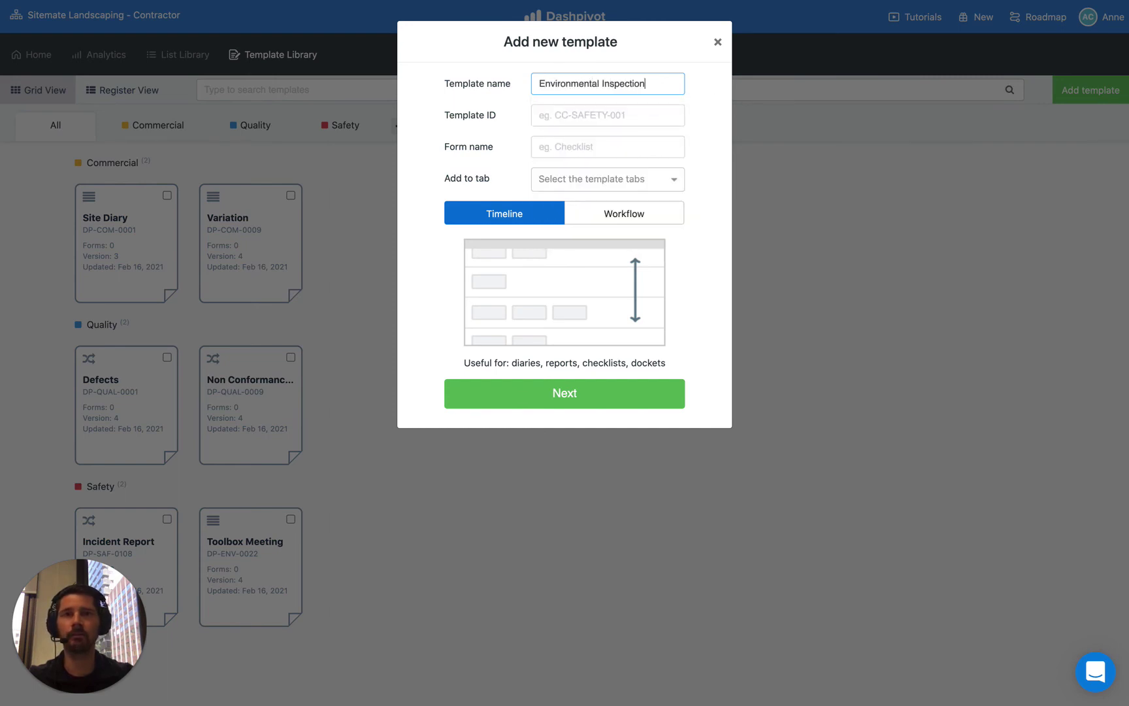
left_click(557, 180)
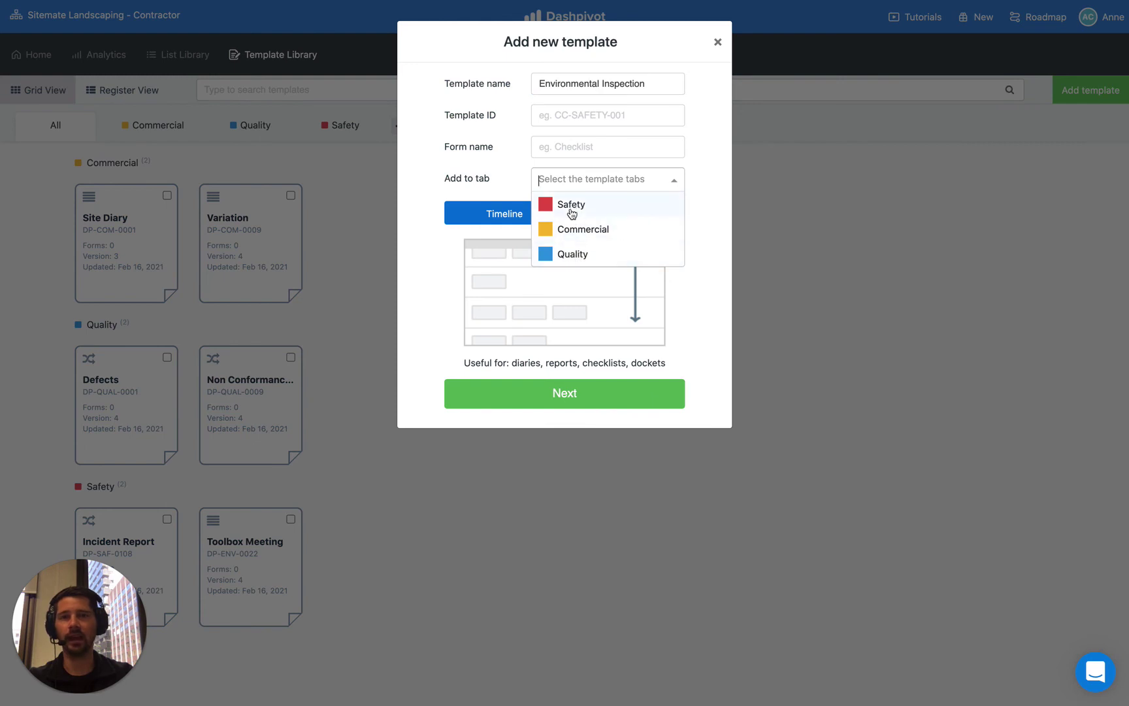
left_click(496, 177)
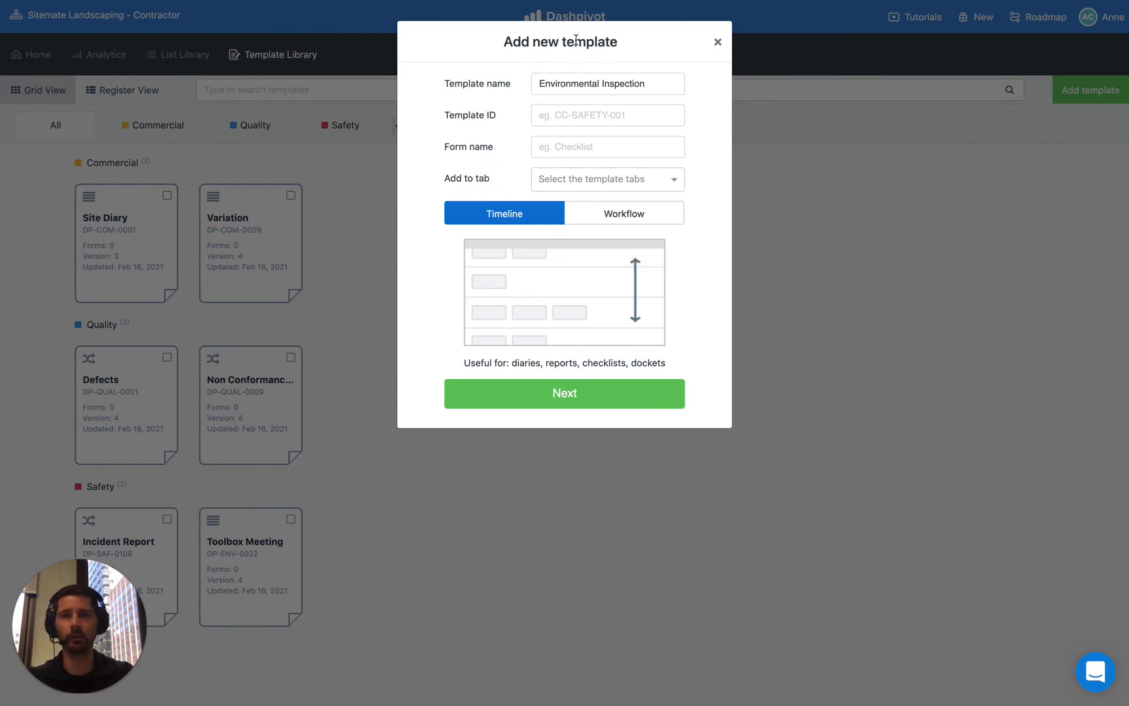
left_click(717, 41)
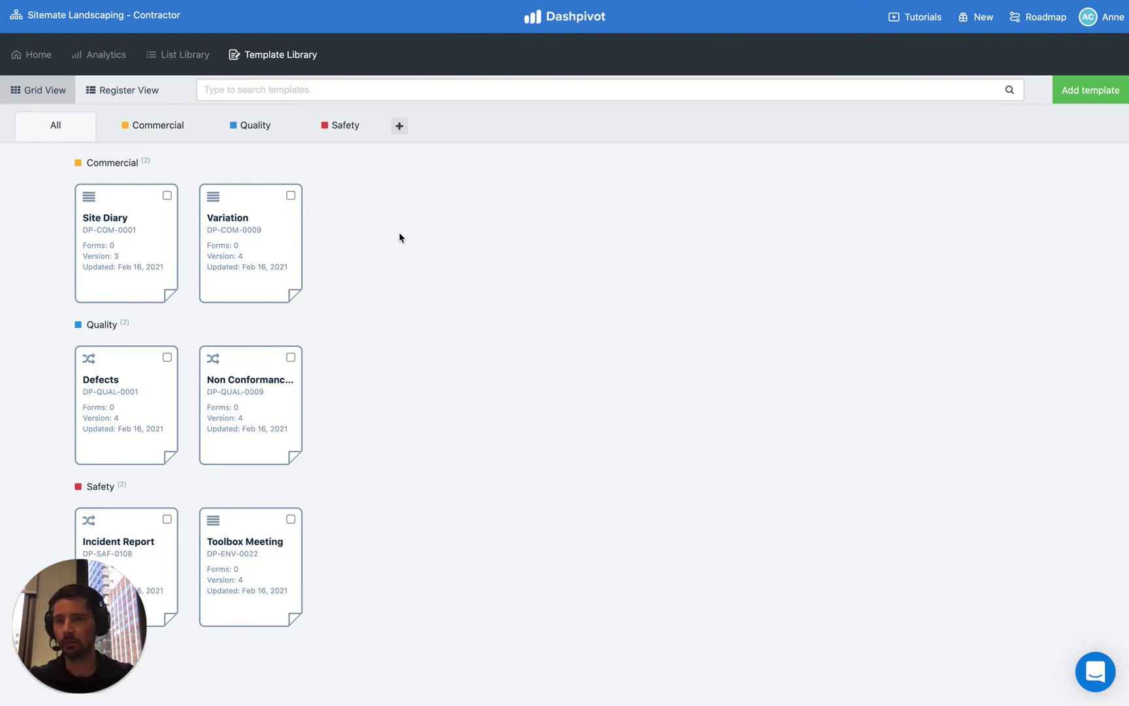
left_click(161, 128)
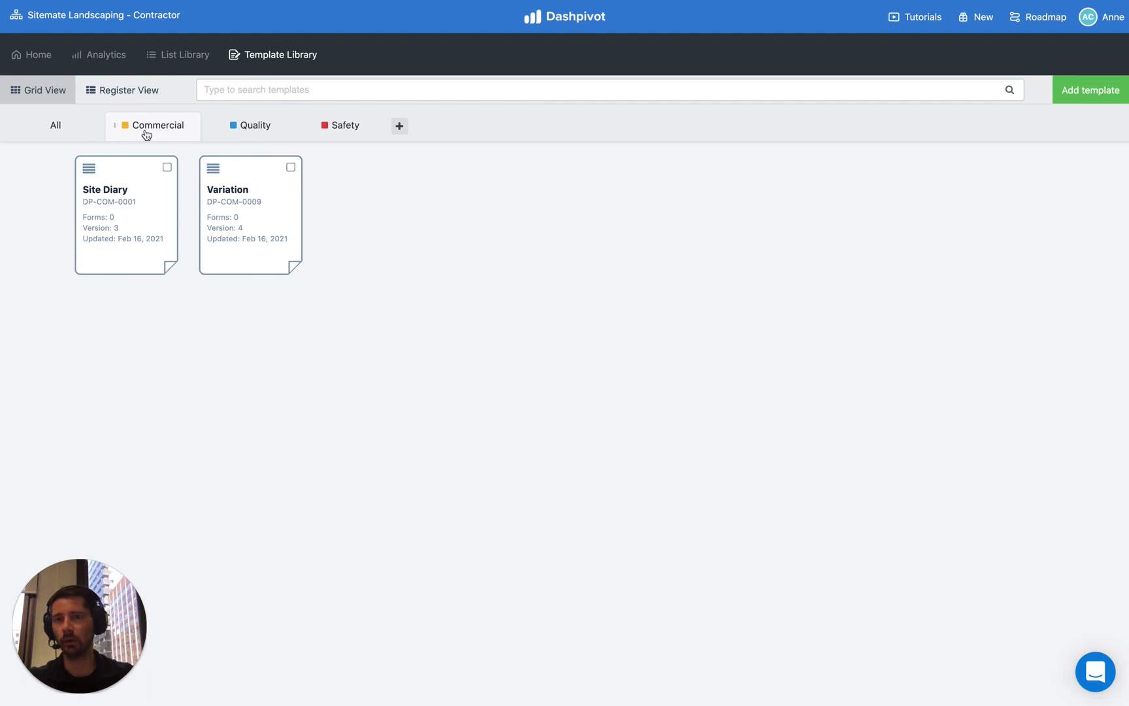
left_click(291, 168)
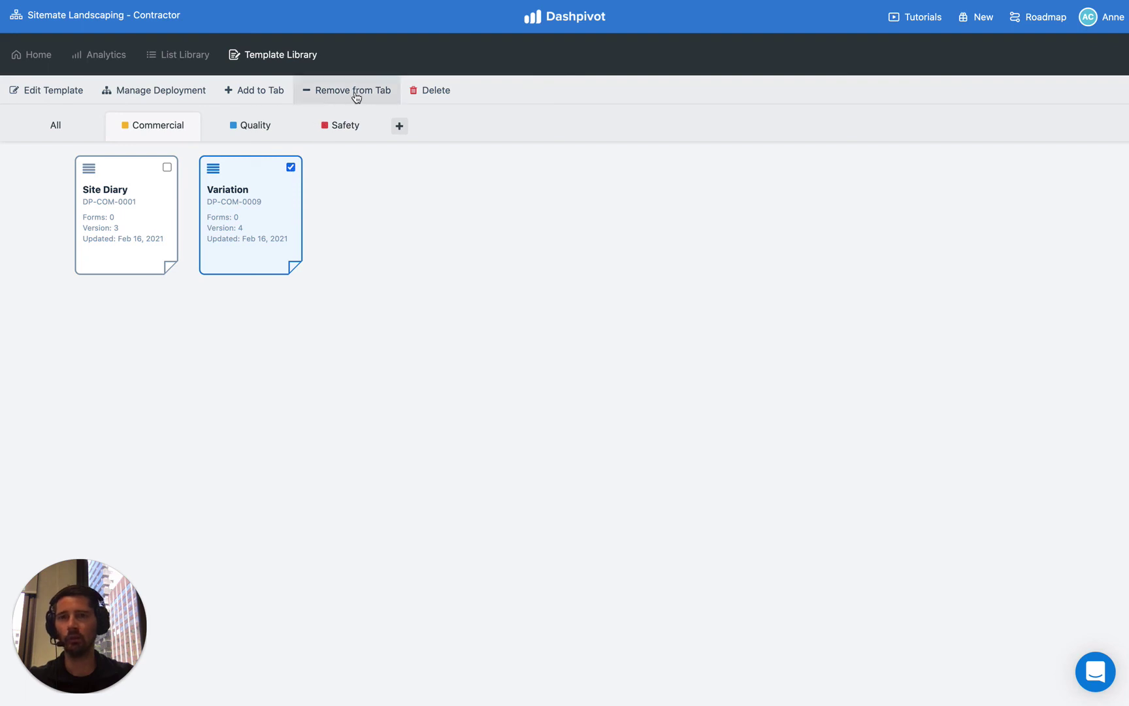
left_click(291, 167)
left_click(58, 129)
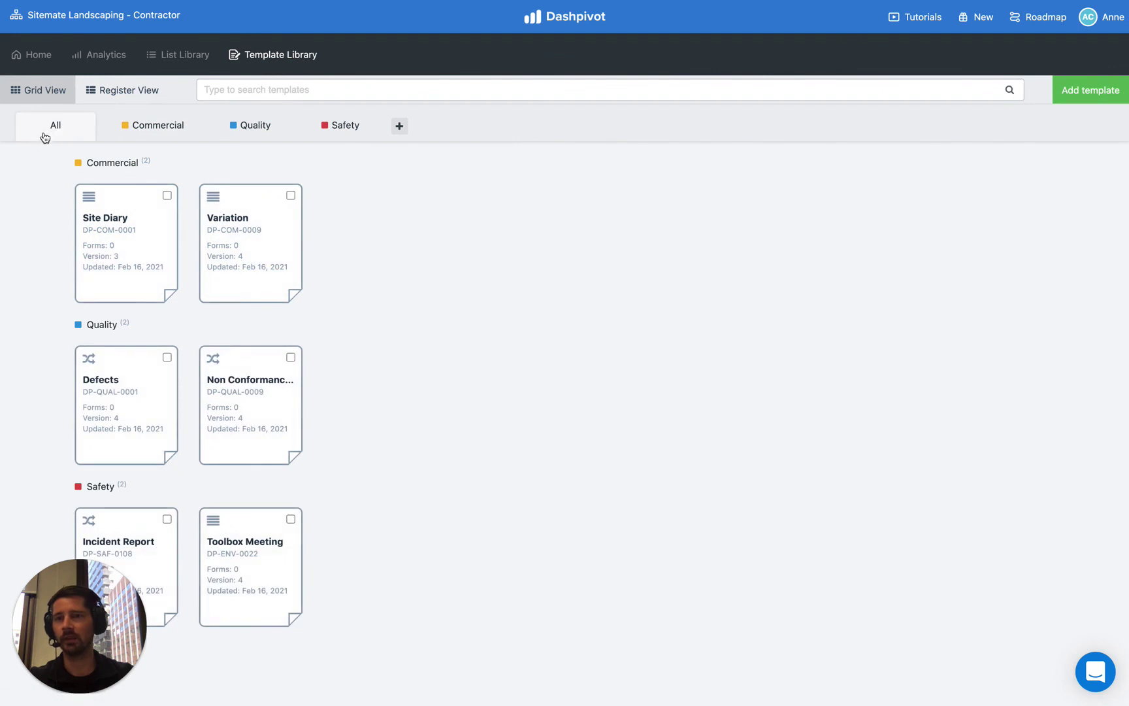
left_click(291, 195)
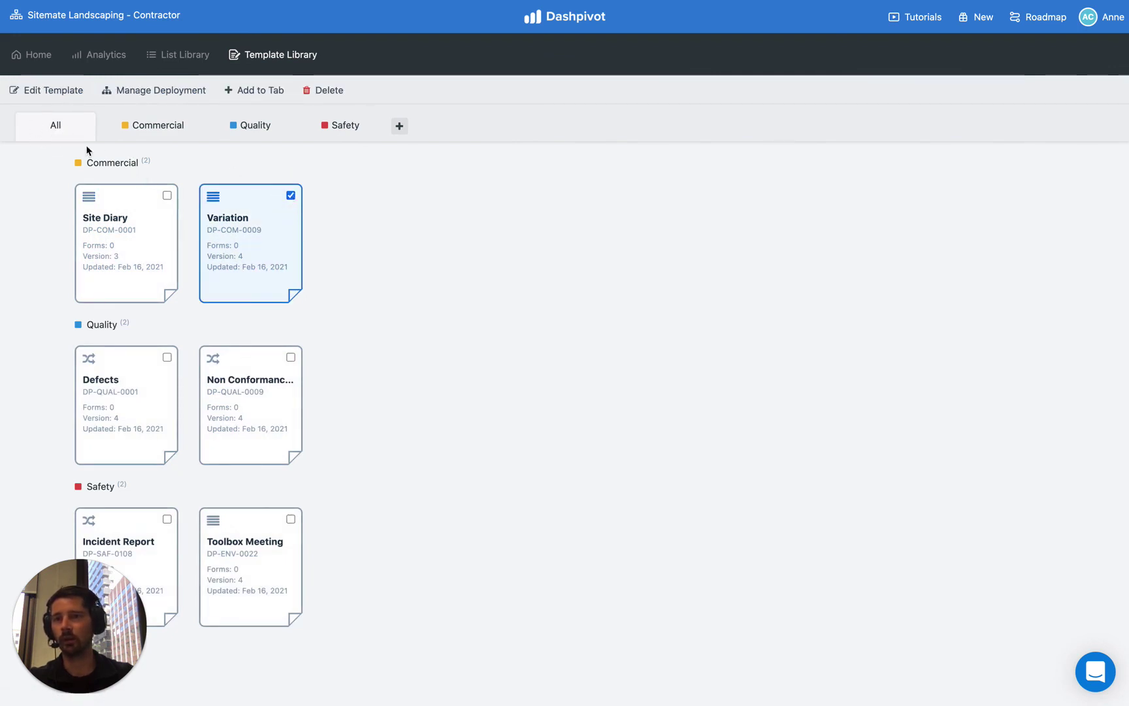
left_click(291, 195)
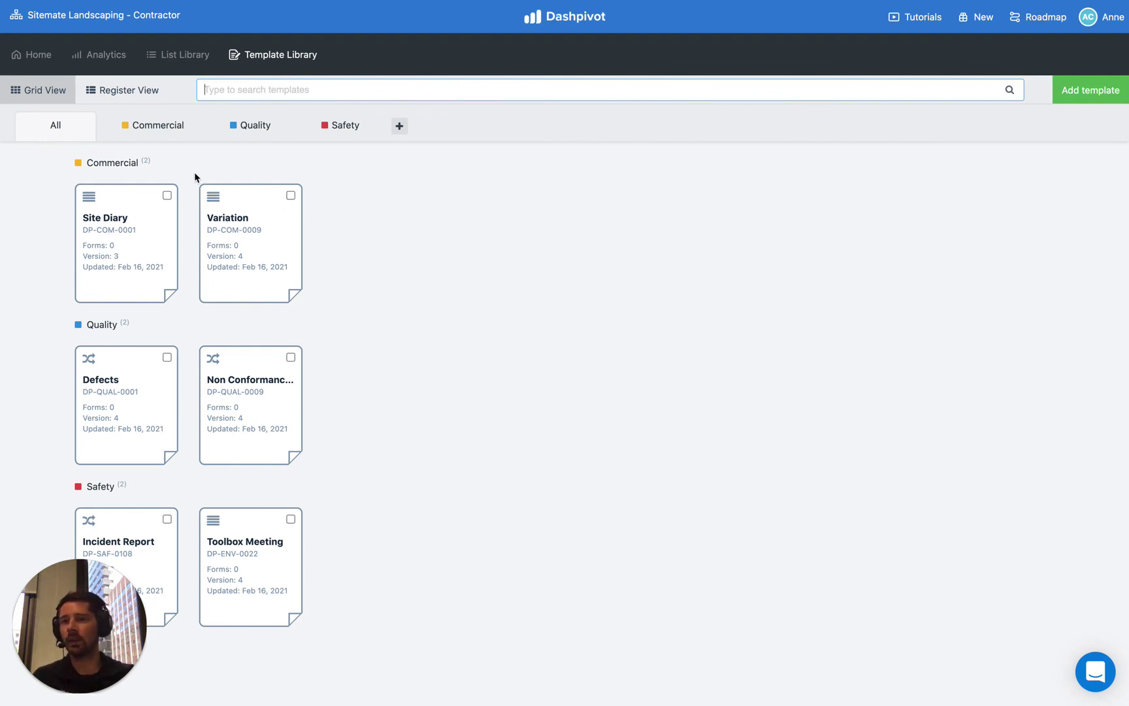
- Add Site Diary to the Quality tab as well, then switch to Register View
left_click(167, 196)
left_click(247, 98)
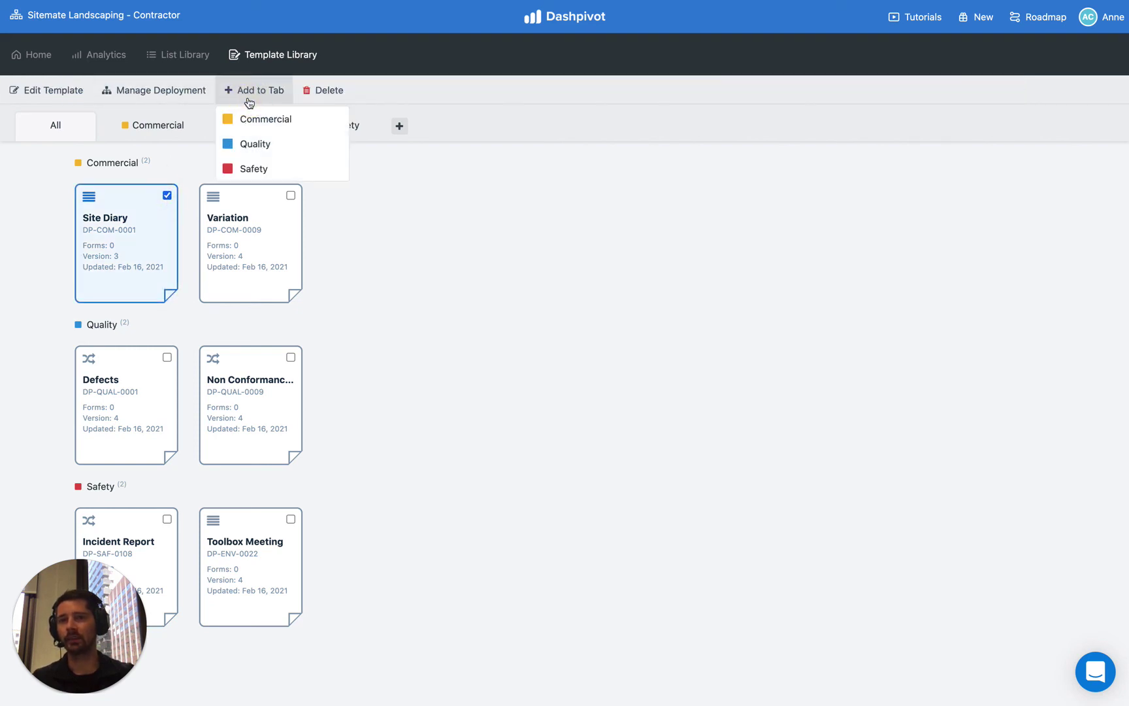
left_click(255, 145)
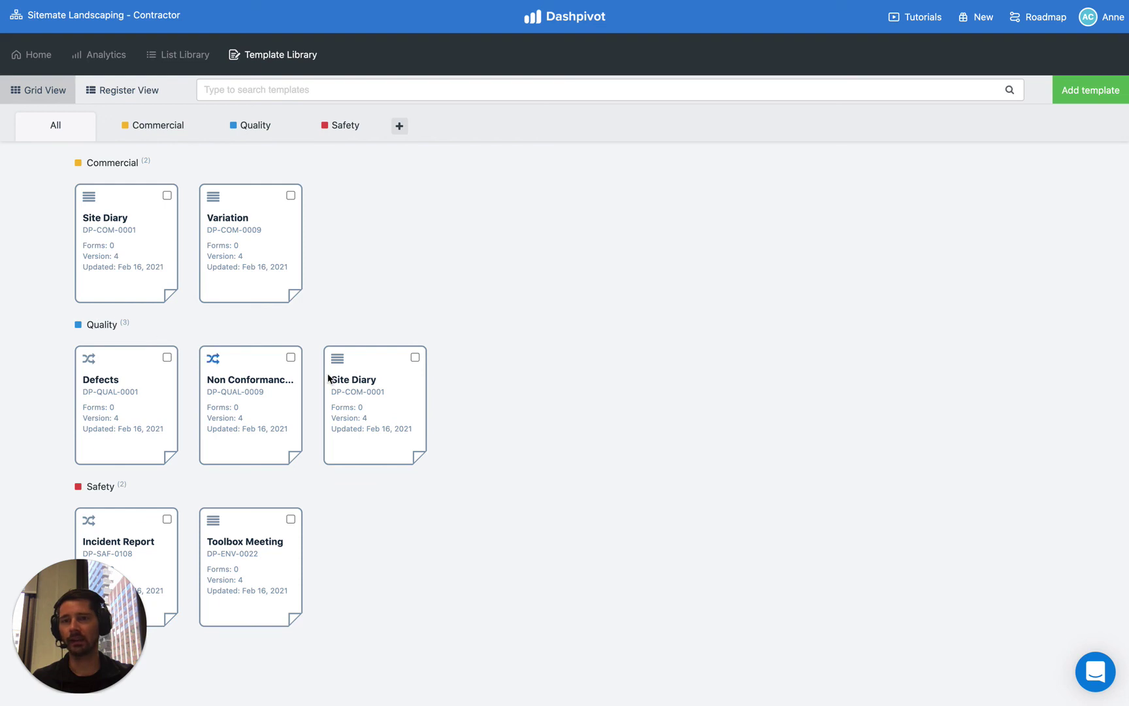
left_click(136, 91)
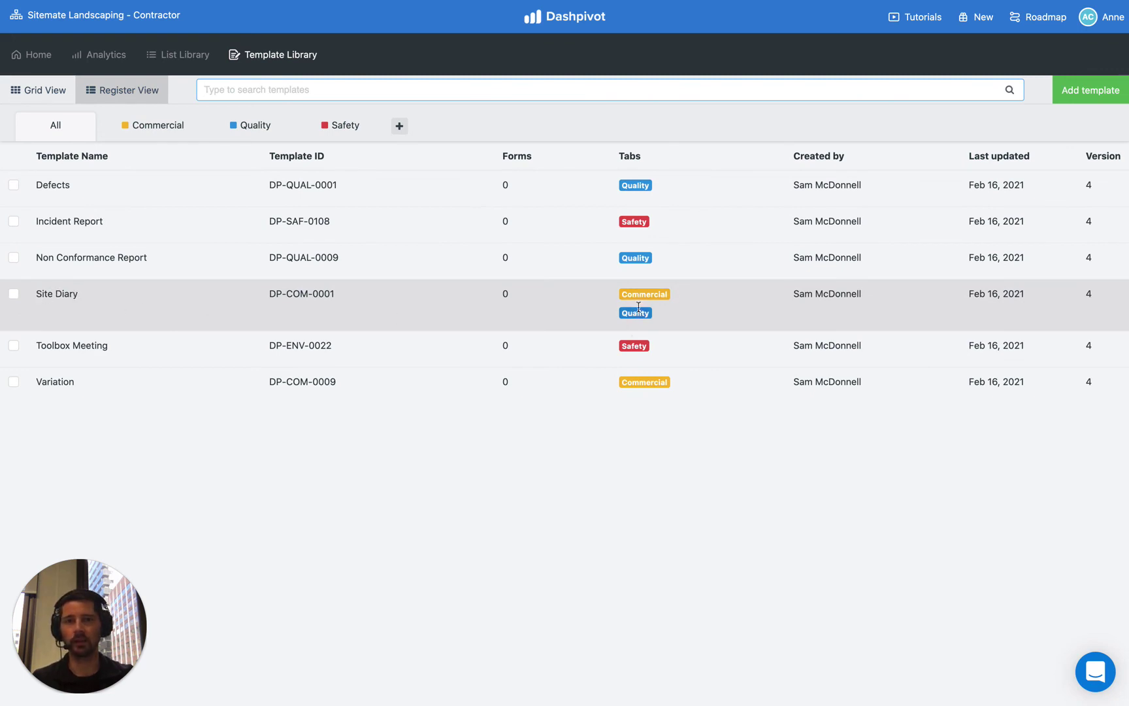
left_click(140, 125)
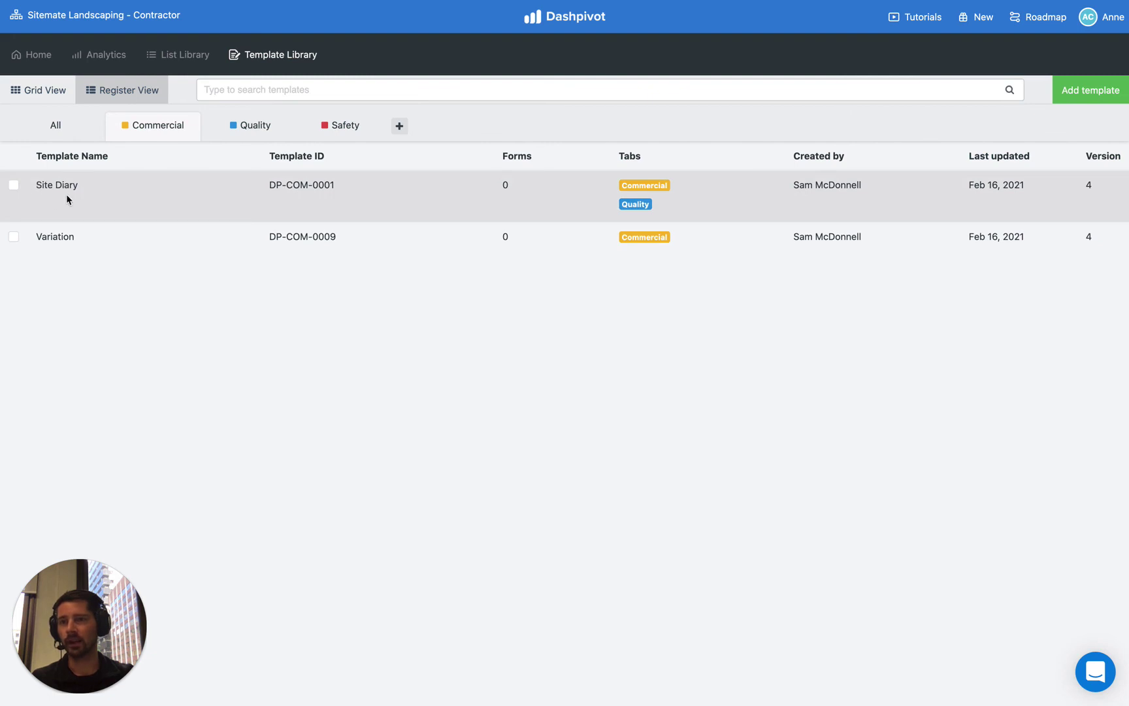
left_click(243, 127)
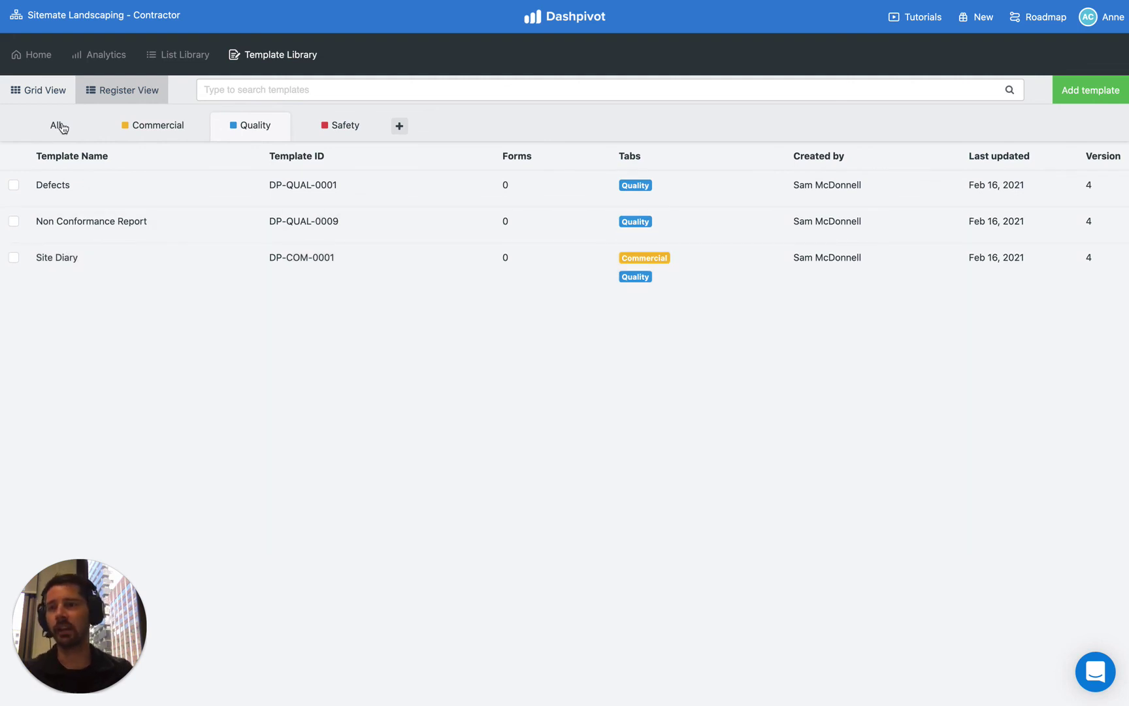
left_click(60, 127)
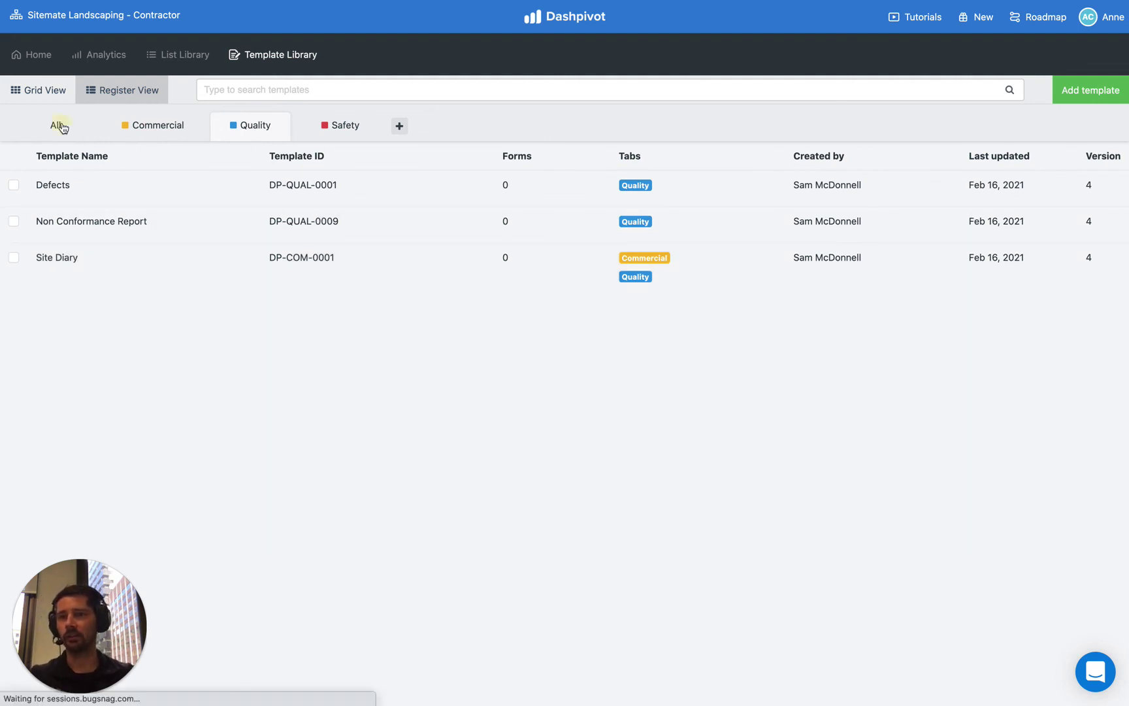